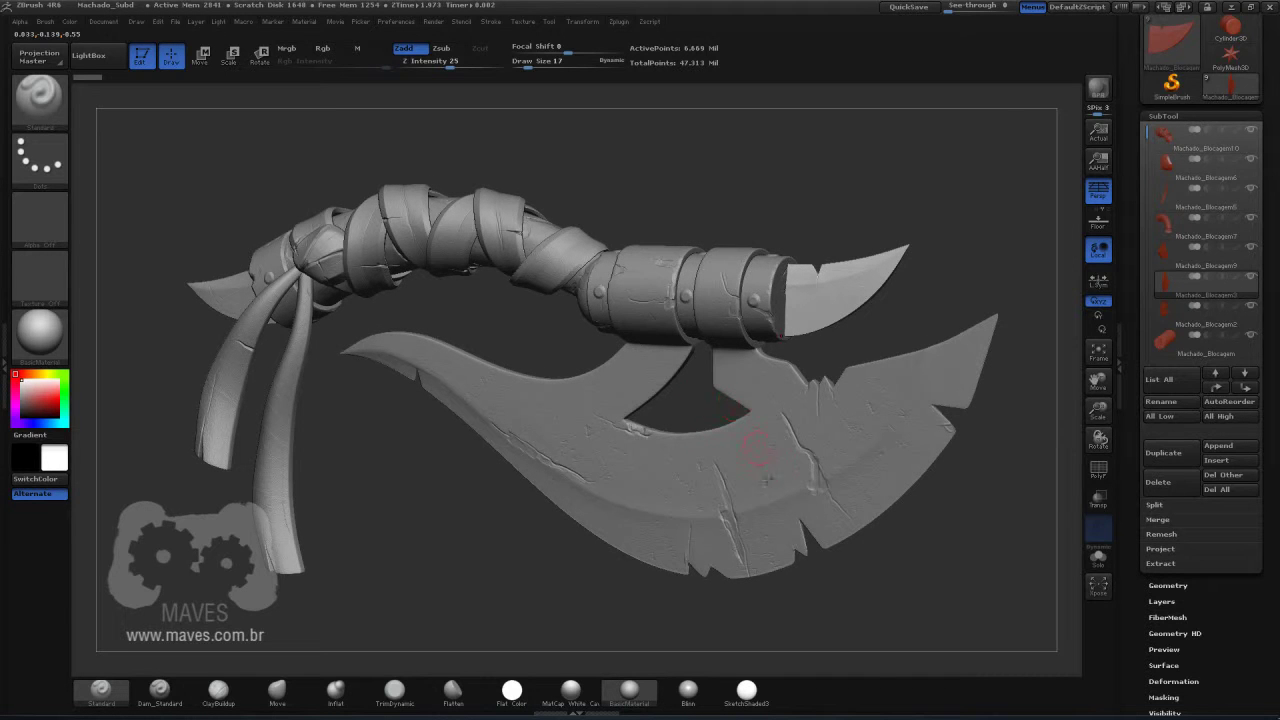
Step: Run Decimation Master's Pre-process All on the visible axe subtools, with decimation set to 20%
{"action": "left_click_drag", "start_coordinate": [689, 400], "coordinate": [706, 406]}
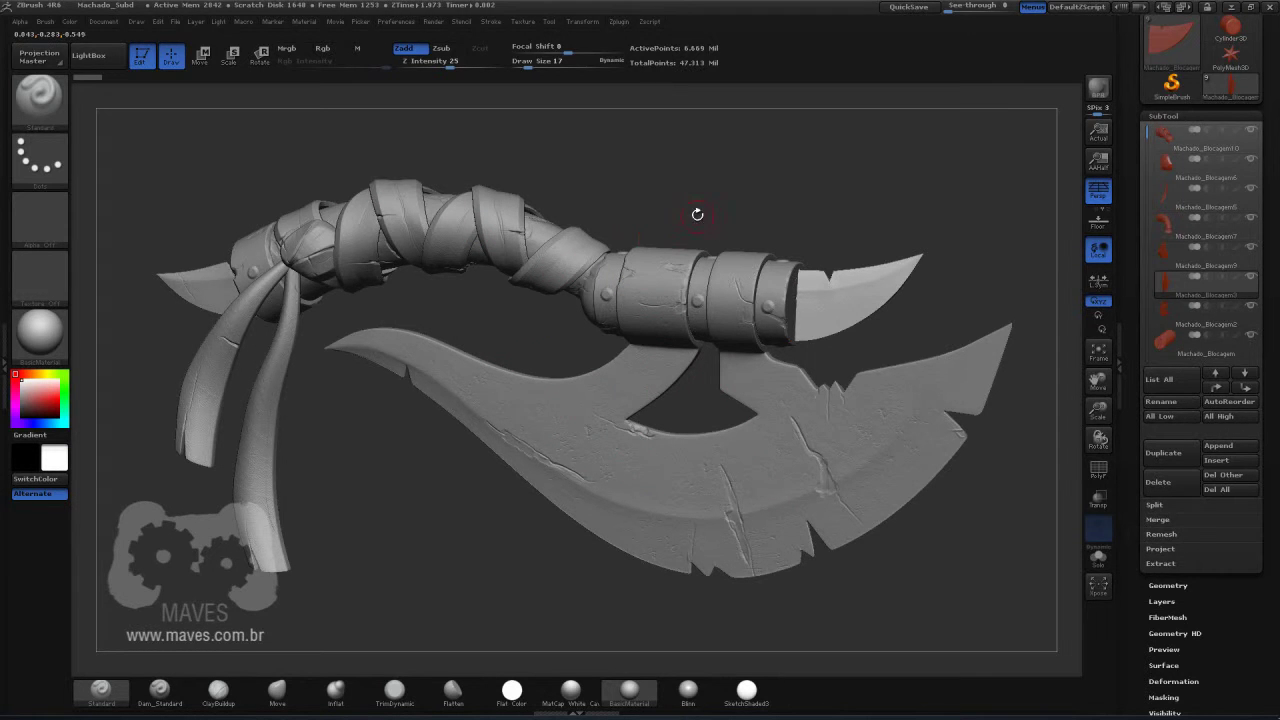
{"action": "left_click_drag", "start_coordinate": [694, 209], "coordinate": [697, 214]}
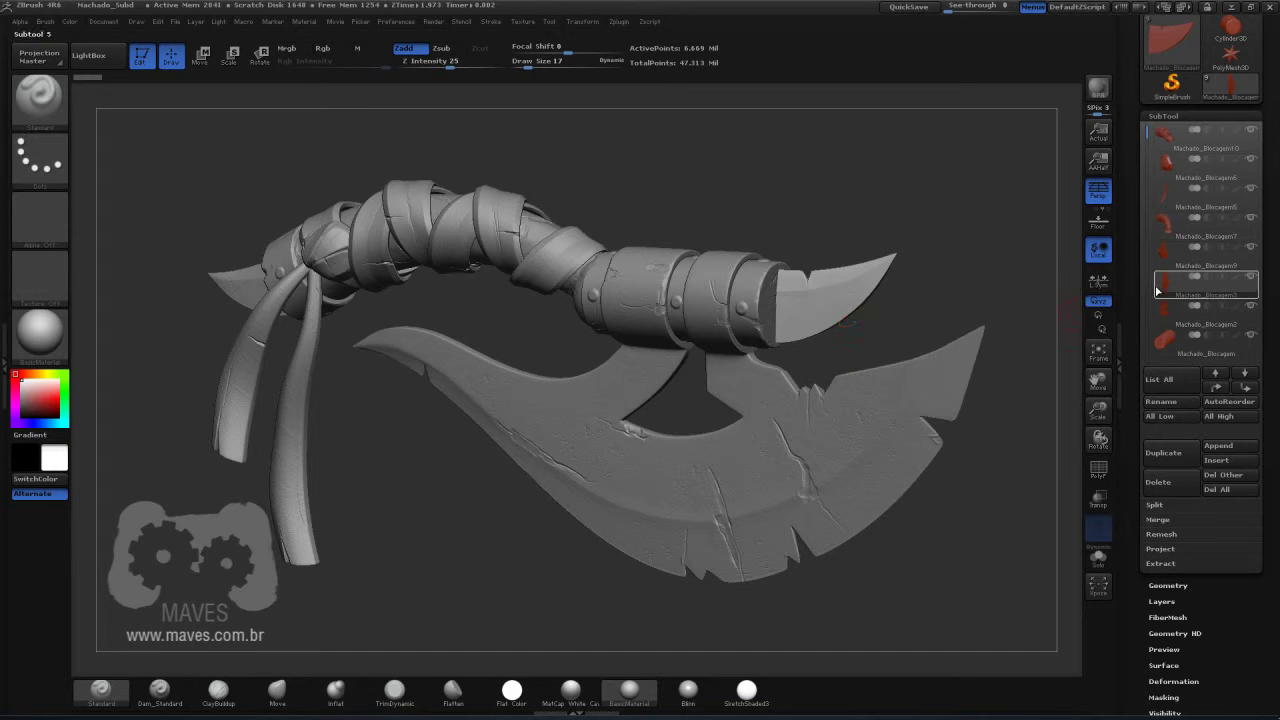
{"action": "left_click", "coordinate": [623, 22]}
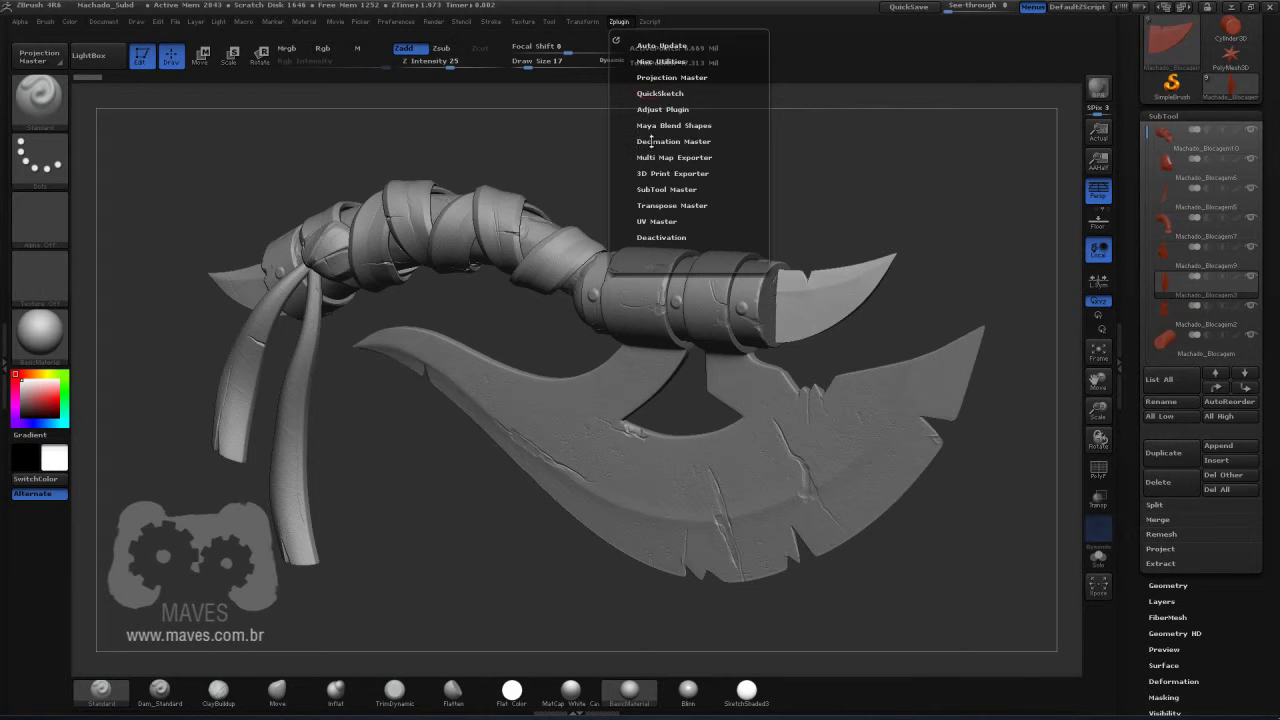
{"action": "left_click", "coordinate": [671, 143]}
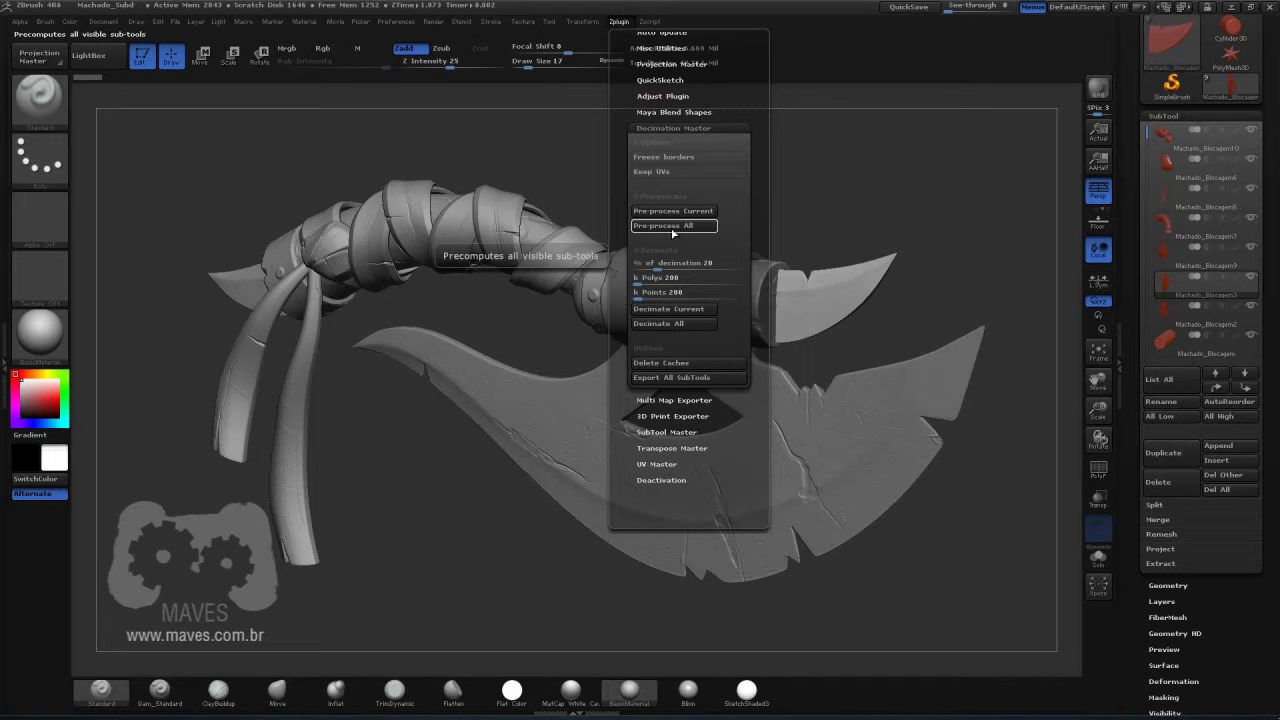
{"action": "left_click", "coordinate": [673, 229]}
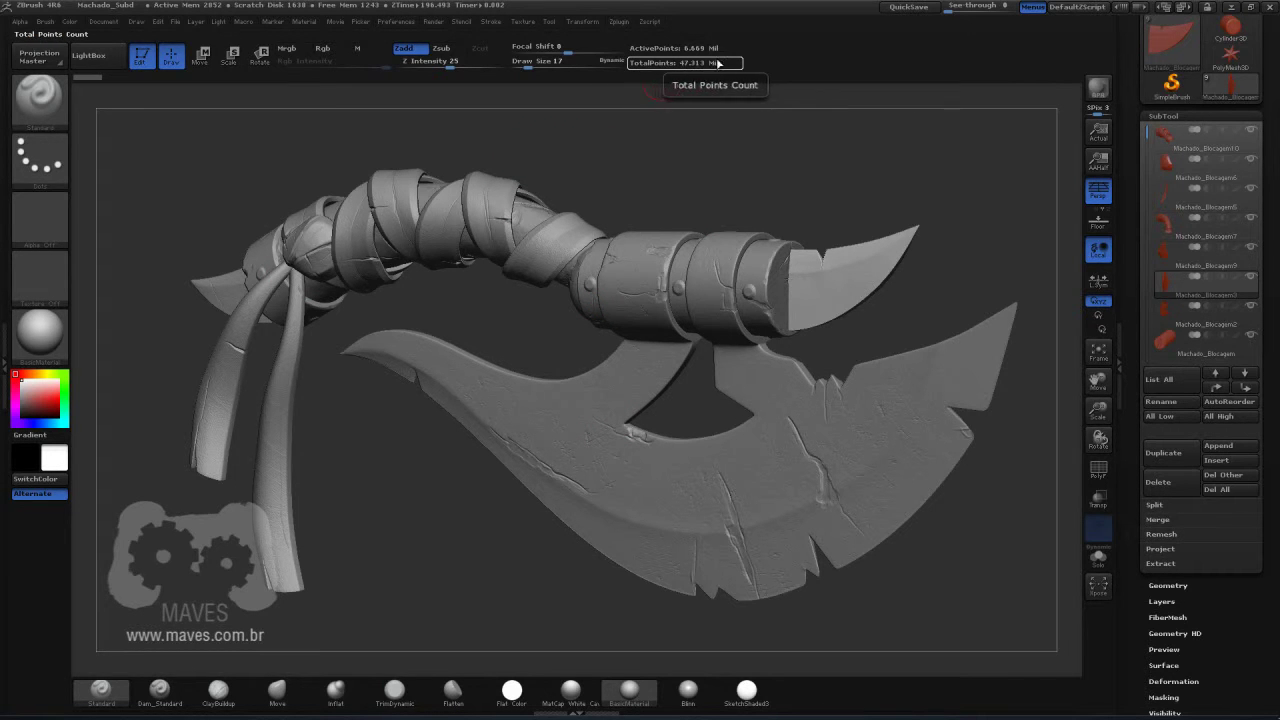
Step: Decimate the current axe subtool at 20%, reducing it from 6.669 to 1.333 million points
{"action": "left_click", "coordinate": [619, 22]}
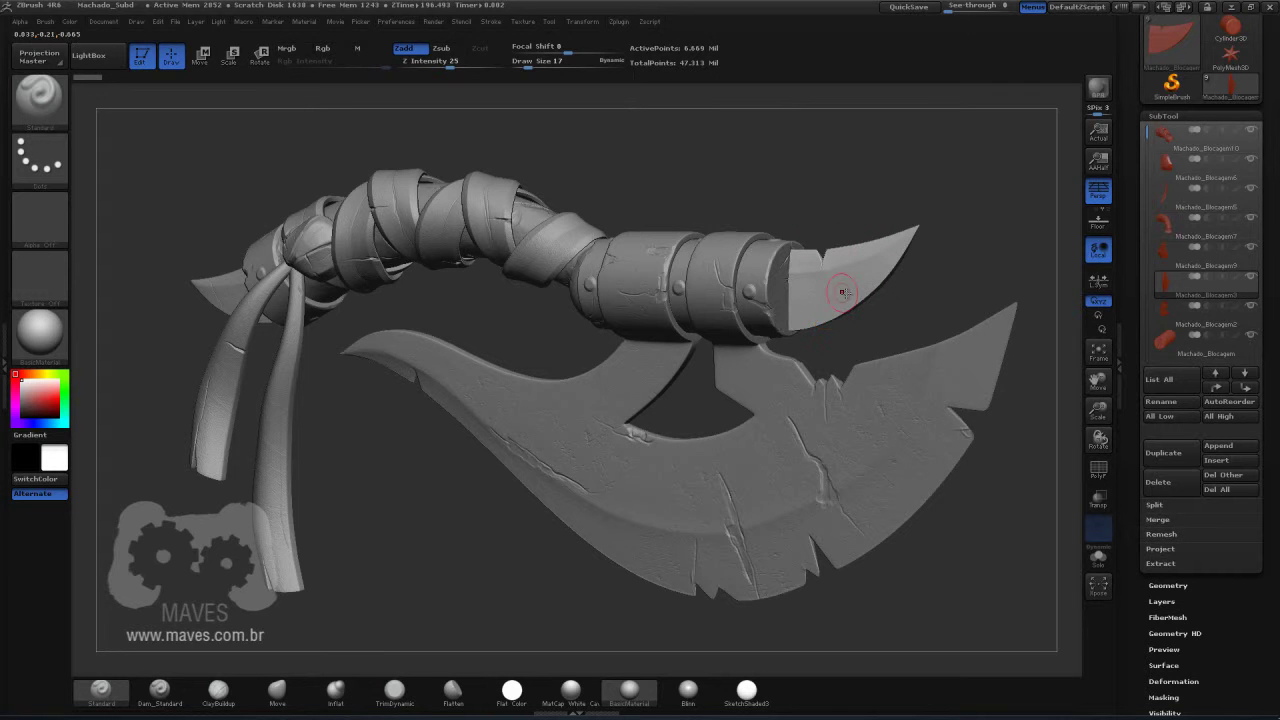
{"action": "left_click", "coordinate": [619, 22]}
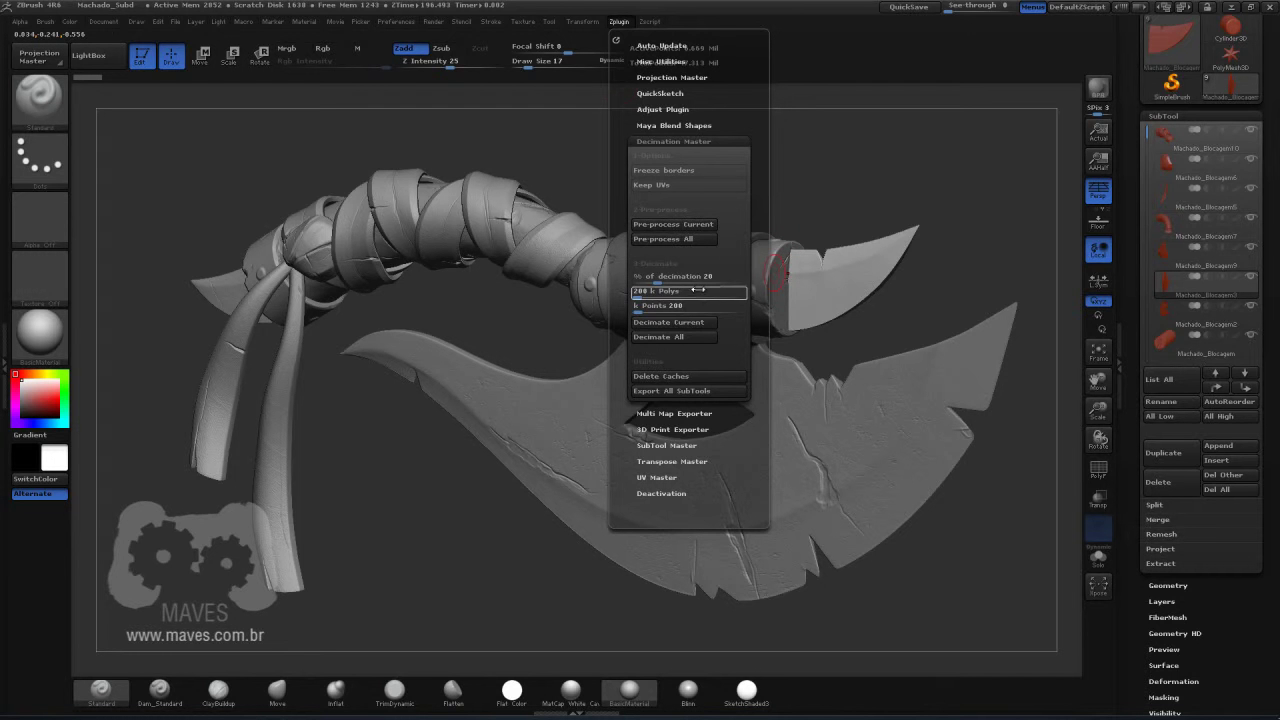
{"action": "left_click", "coordinate": [683, 327]}
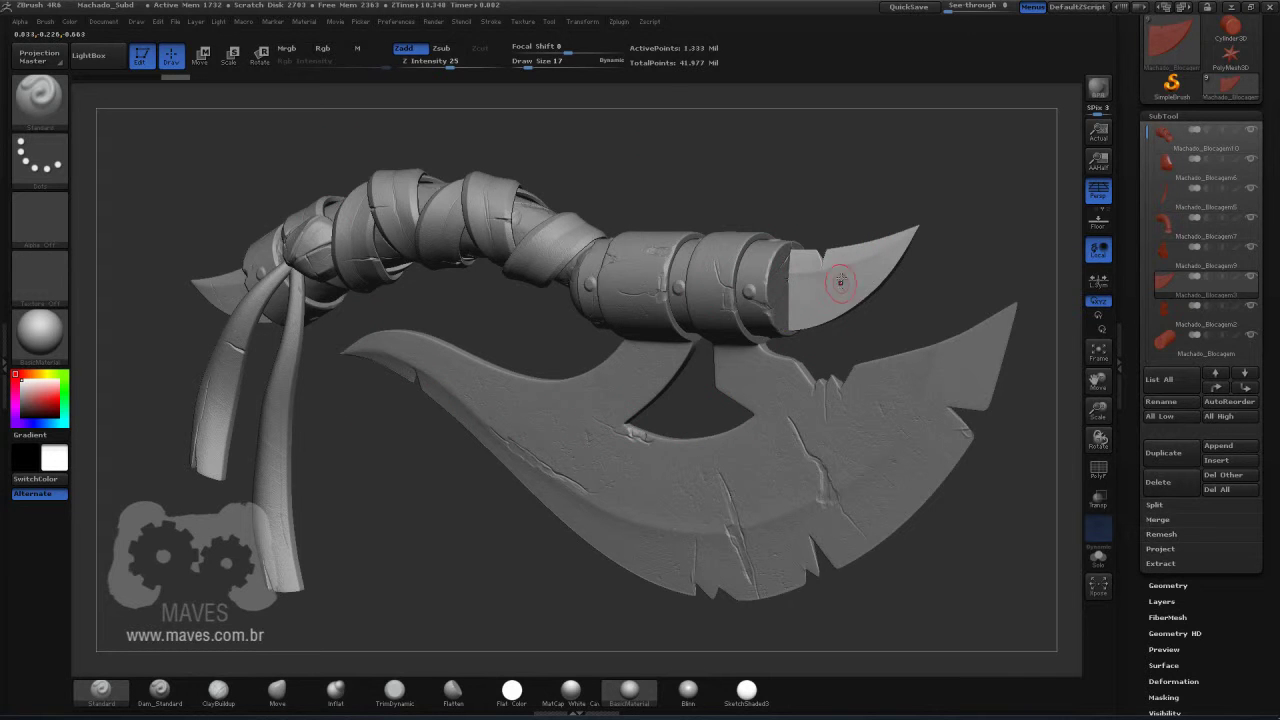
Step: Save the project under the name Machado_Subd_Decimation.ZPR in the Zbrush folder
{"action": "left_click", "coordinate": [176, 22]}
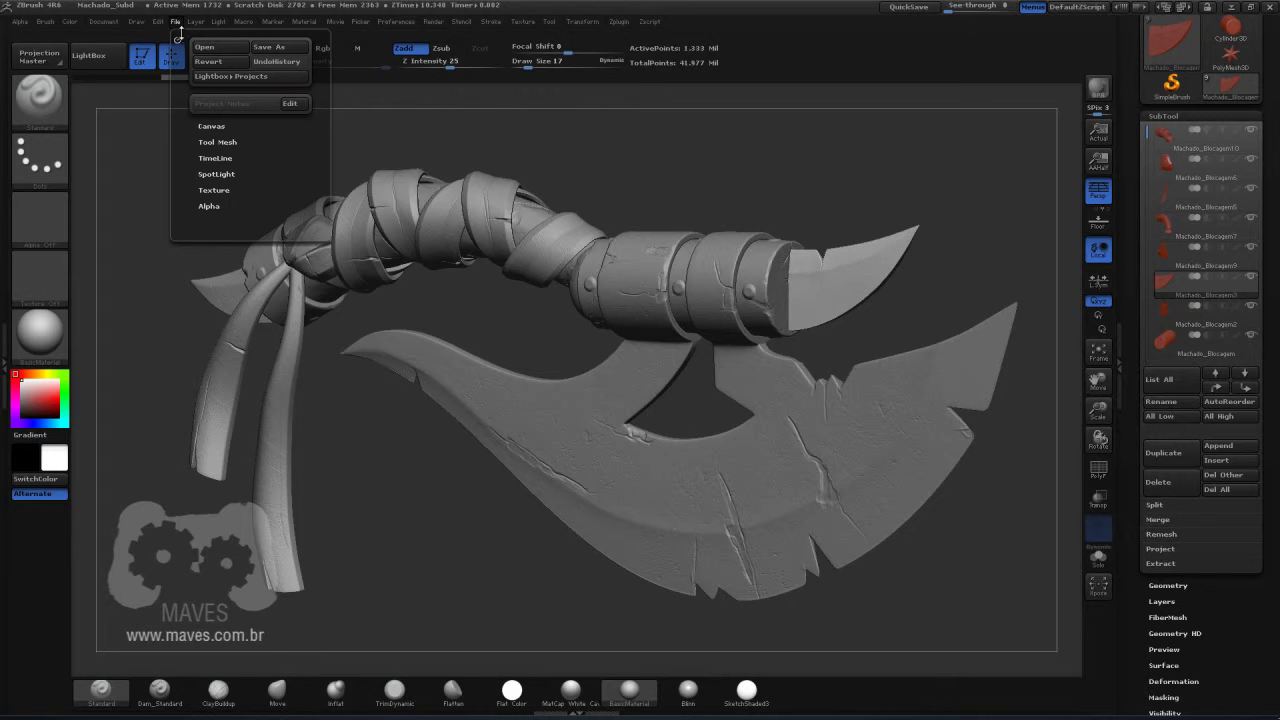
{"action": "left_click", "coordinate": [278, 48]}
{"action": "left_click", "coordinate": [420, 117]}
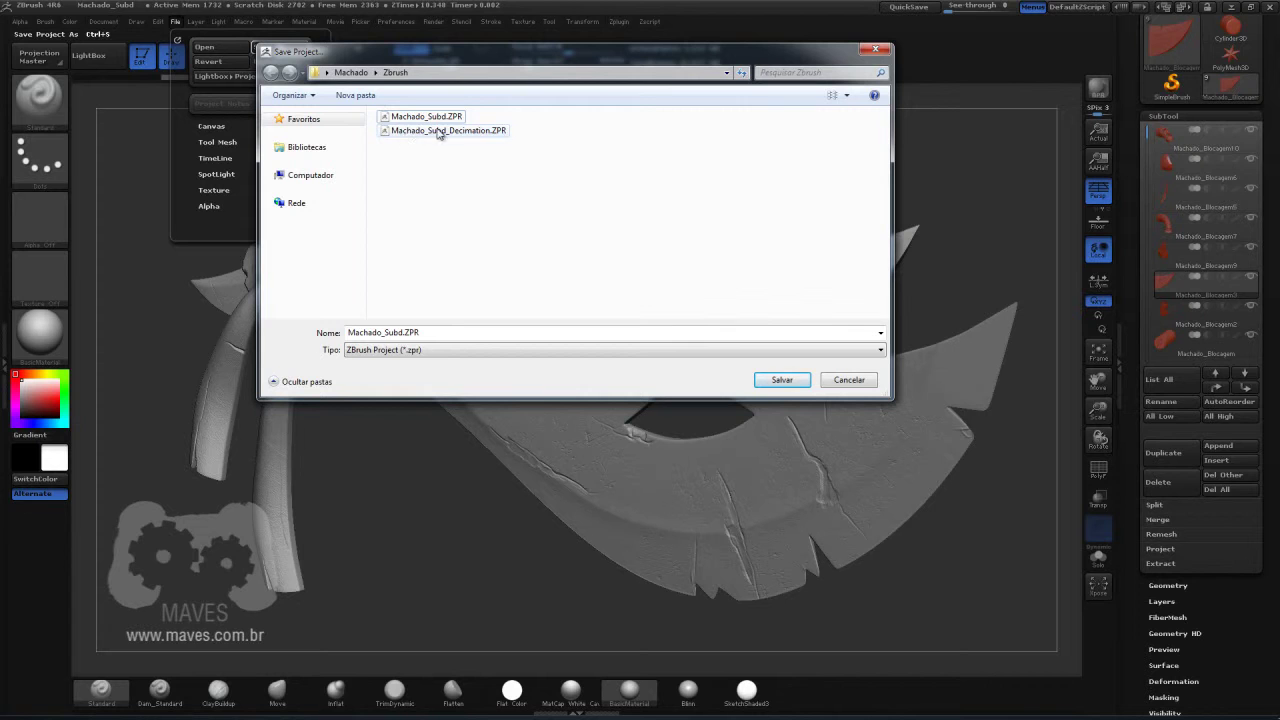
{"action": "left_click", "coordinate": [439, 134]}
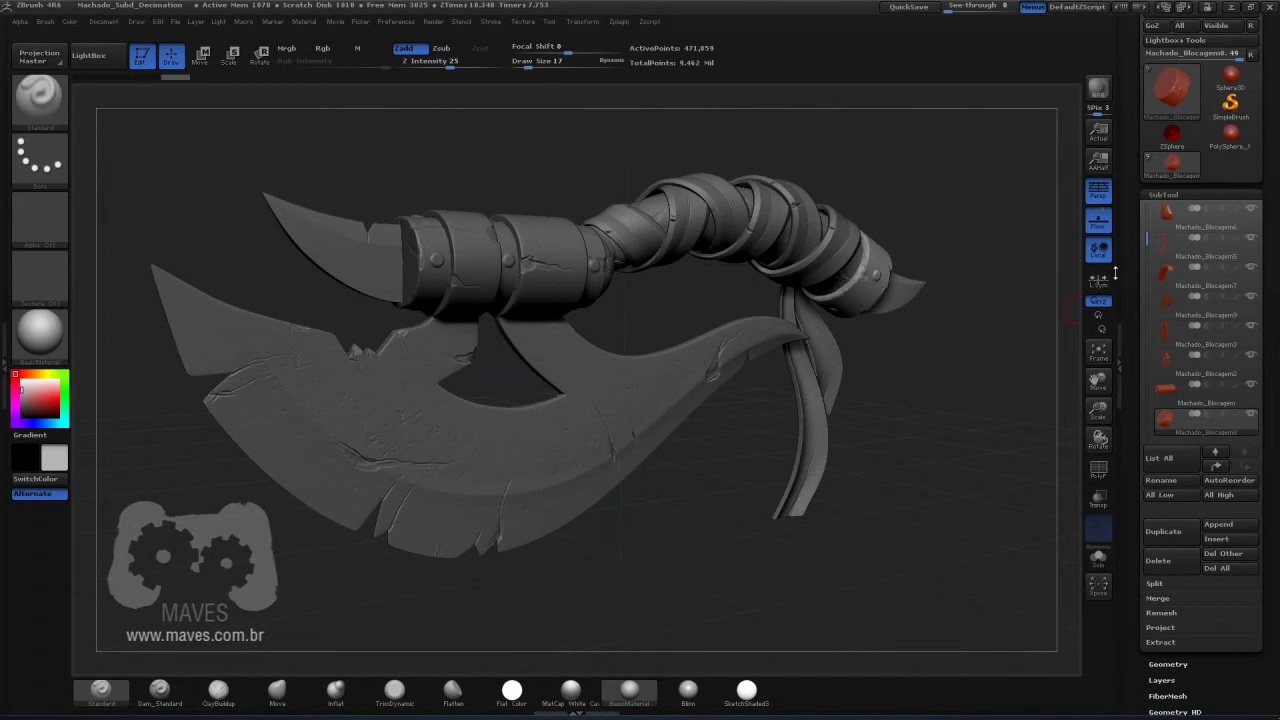
{"action": "left_click_drag", "start_coordinate": [1147, 207], "coordinate": [1147, 200]}
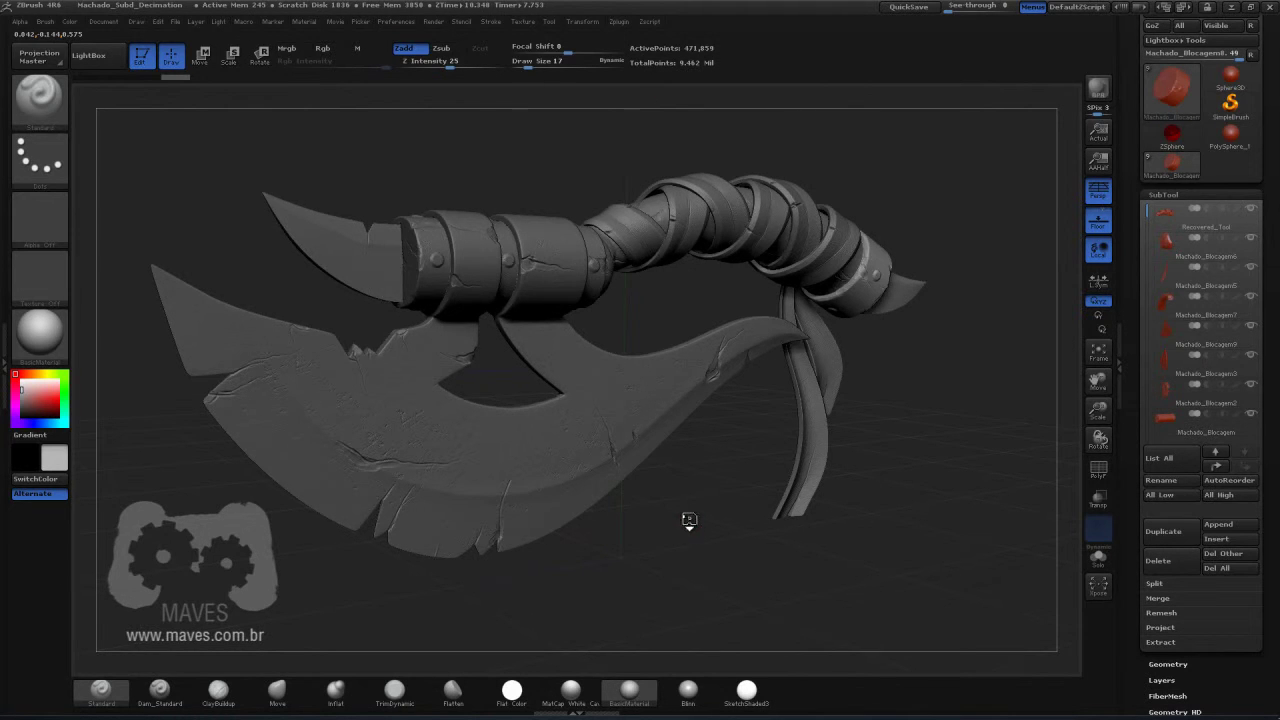
{"action": "mouse_move", "coordinate": [671, 394]}
{"action": "left_mouse_down"}
{"action": "mouse_move", "coordinate": [684, 398]}
{"action": "mouse_move", "coordinate": [691, 466]}
{"action": "mouse_move", "coordinate": [617, 176]}
{"action": "left_mouse_up"}
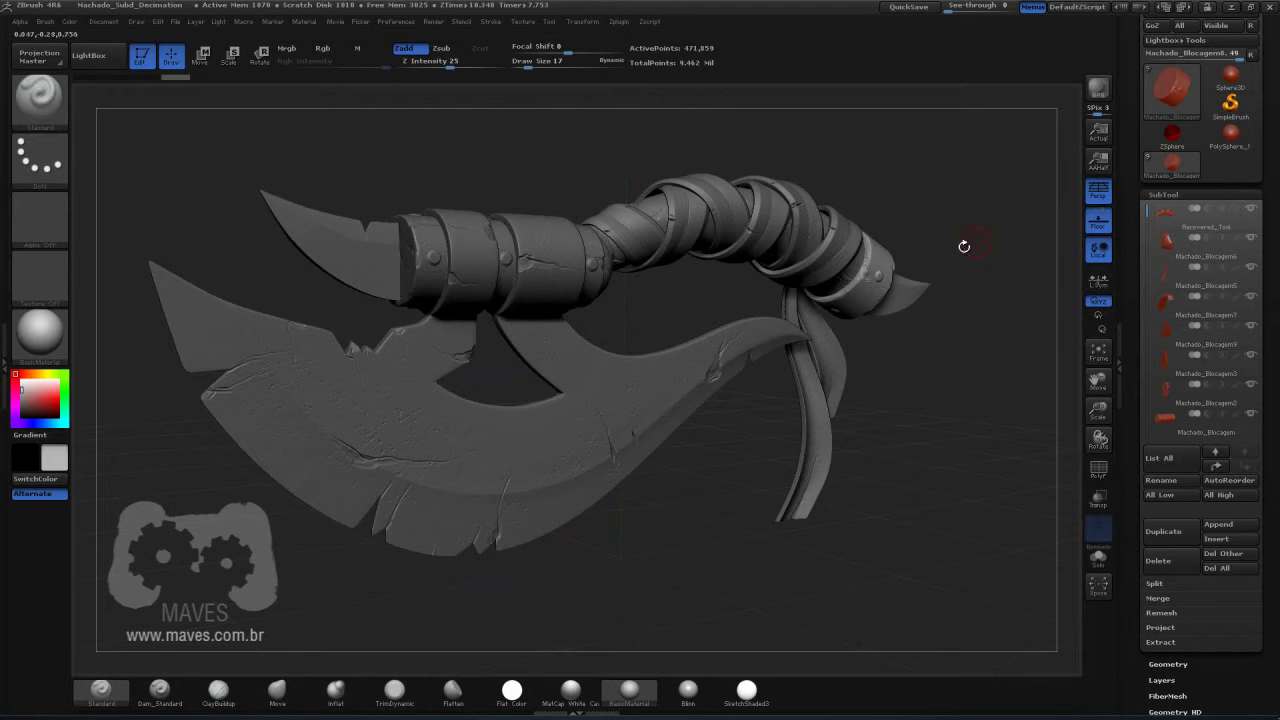
{"action": "scroll", "coordinate": [1157, 278], "scroll_direction": "up", "scroll_amount": 2}
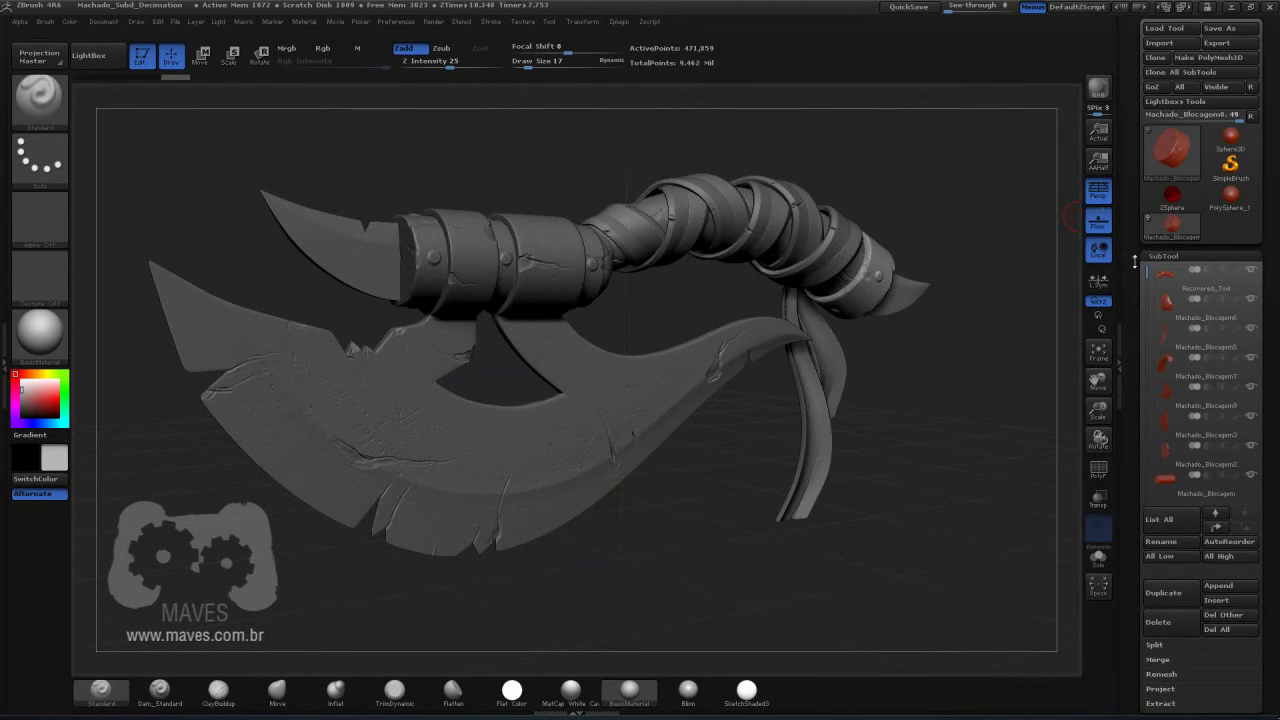
{"action": "scroll", "coordinate": [1225, 70], "scroll_direction": "up", "scroll_amount": 1}
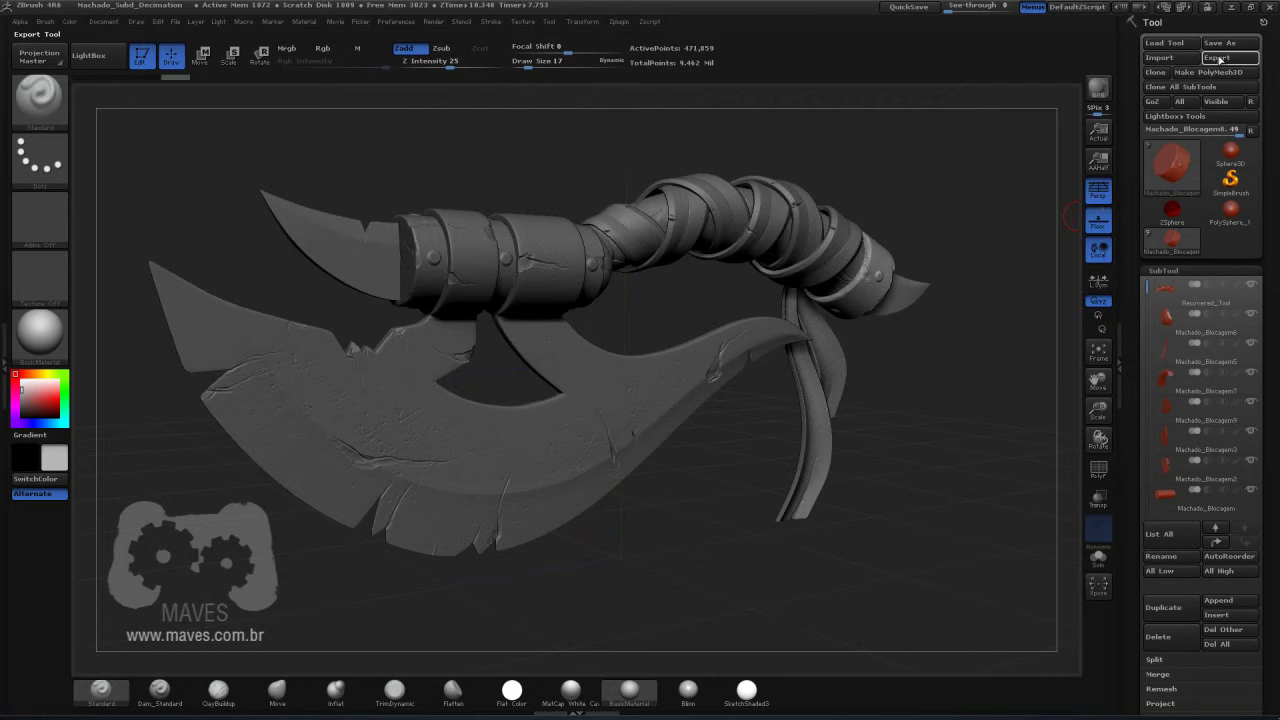
{"action": "left_click", "coordinate": [620, 22]}
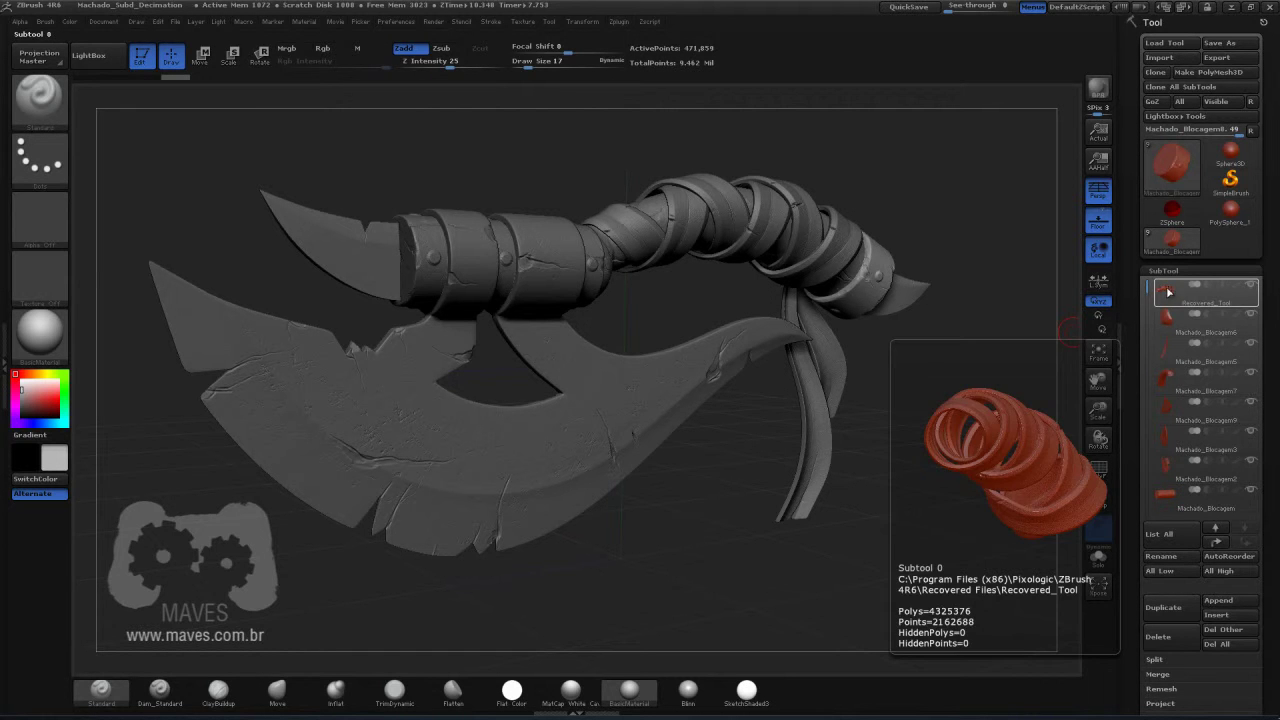
Step: Select Recovered_Tool in the SubTool list and hide the curved blade-tip subtool
{"action": "left_click", "coordinate": [1168, 292]}
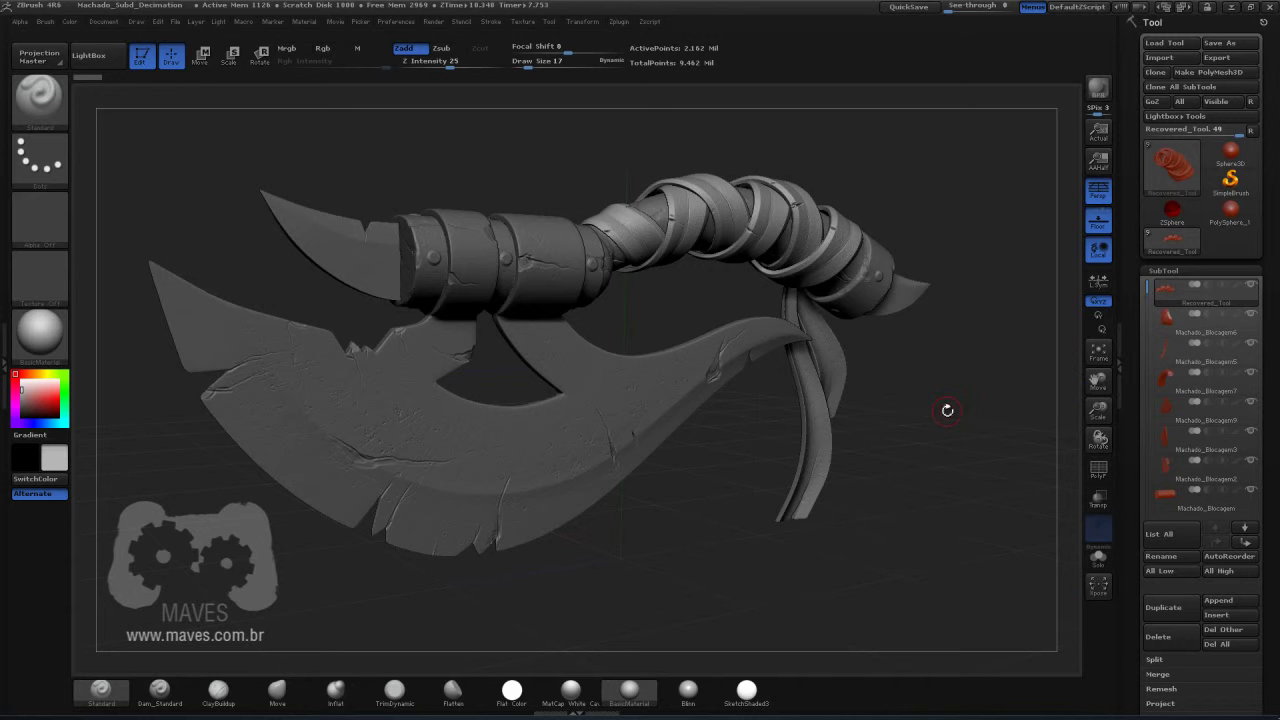
{"action": "mouse_move", "coordinate": [930, 414]}
{"action": "left_mouse_down"}
{"action": "mouse_move", "coordinate": [1017, 429]}
{"action": "mouse_move", "coordinate": [955, 252]}
{"action": "left_mouse_up"}
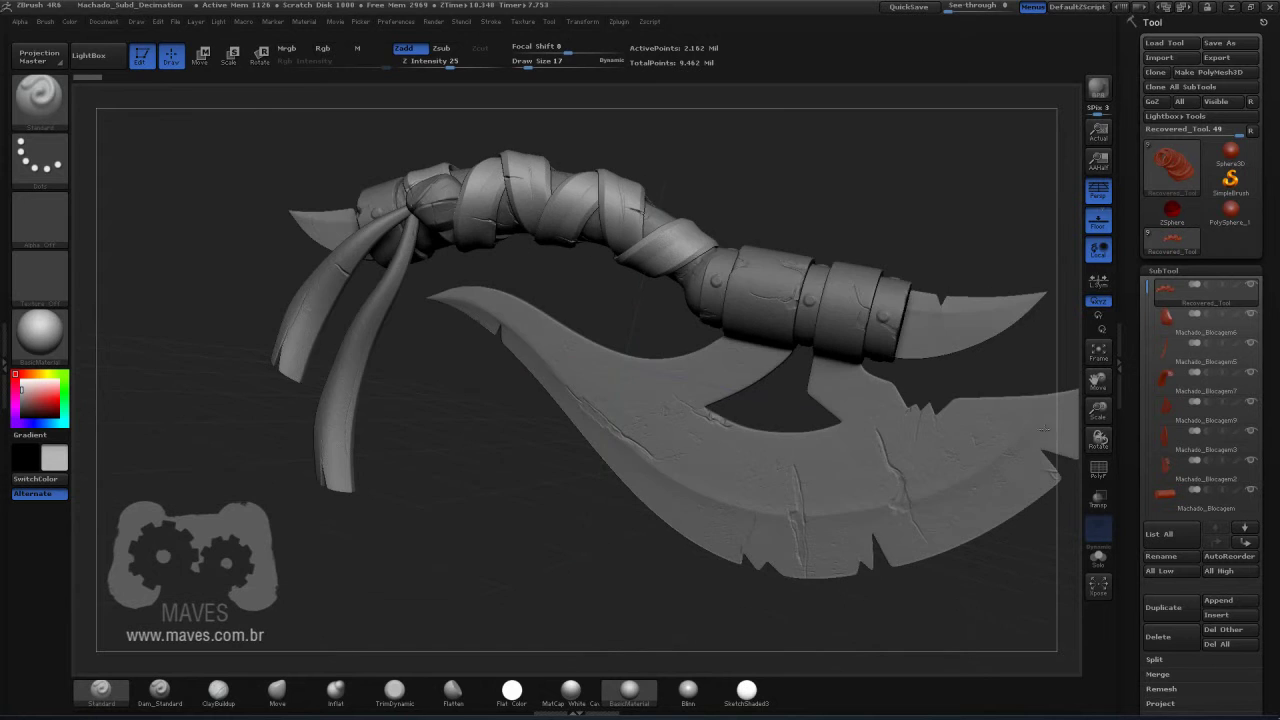
{"action": "left_click_drag", "start_coordinate": [865, 178], "coordinate": [1005, 292]}
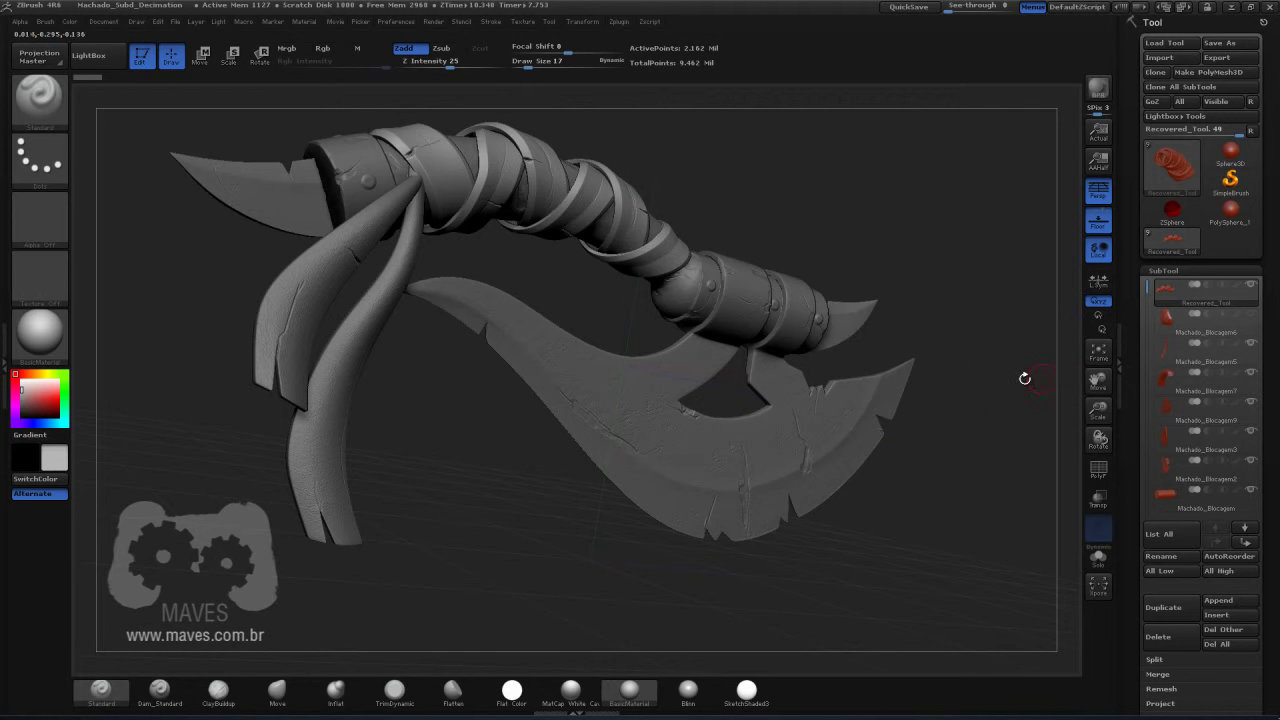
{"action": "mouse_move", "coordinate": [1210, 350]}
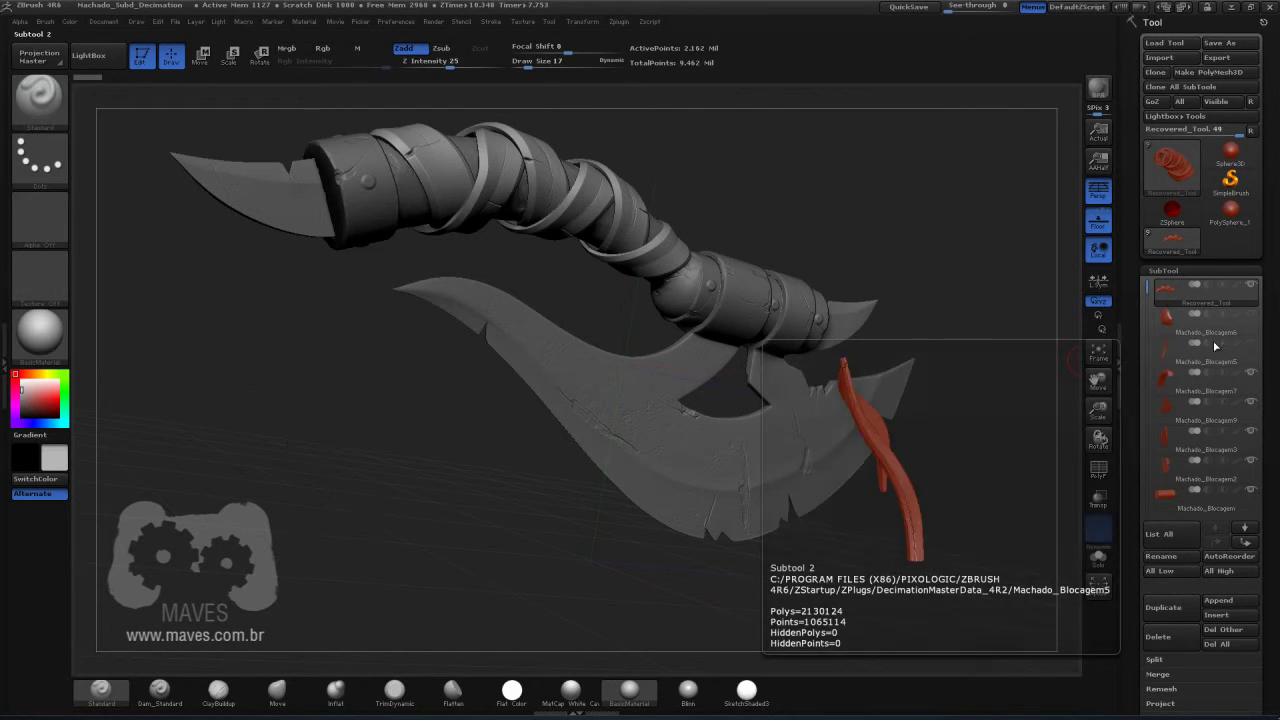
{"action": "left_click_drag", "start_coordinate": [1040, 330], "coordinate": [962, 301]}
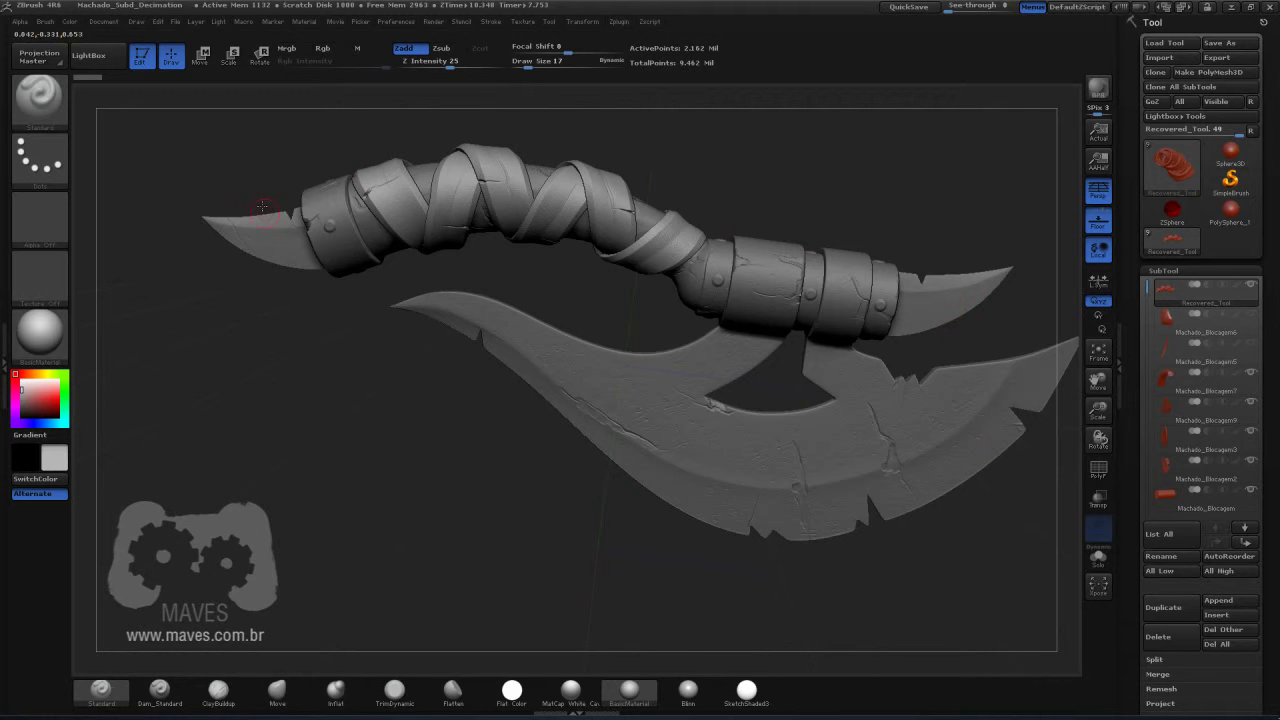
{"action": "scroll", "coordinate": [1165, 400], "scroll_direction": "down", "scroll_amount": 1}
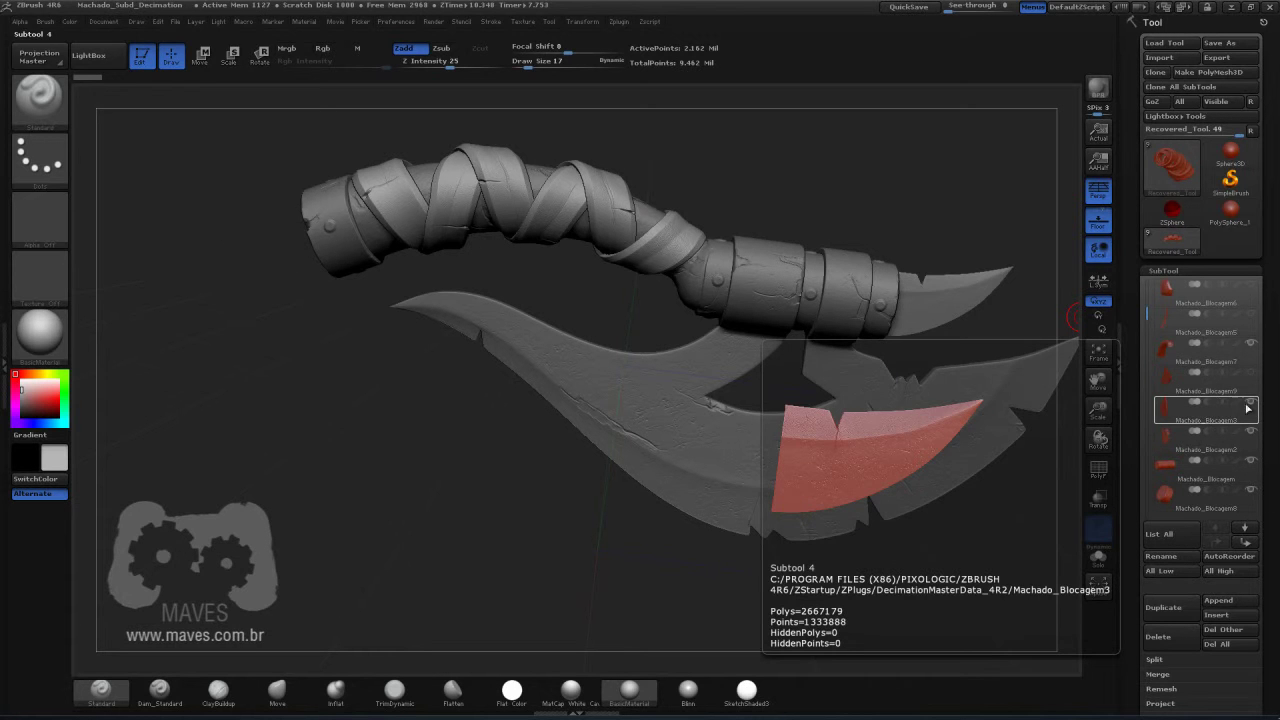
{"action": "left_click", "coordinate": [1251, 402]}
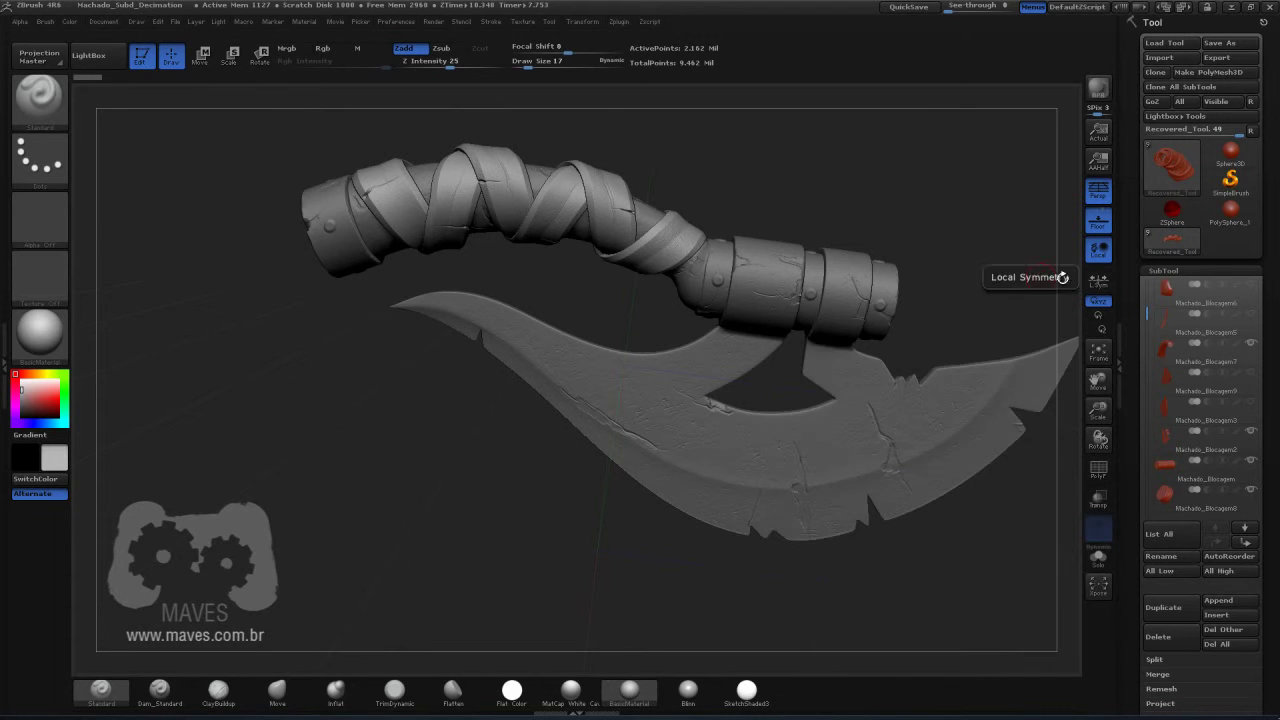
{"action": "mouse_move", "coordinate": [868, 171]}
{"action": "left_mouse_down"}
{"action": "mouse_move", "coordinate": [690, 317]}
{"action": "mouse_move", "coordinate": [714, 272]}
{"action": "left_mouse_up"}
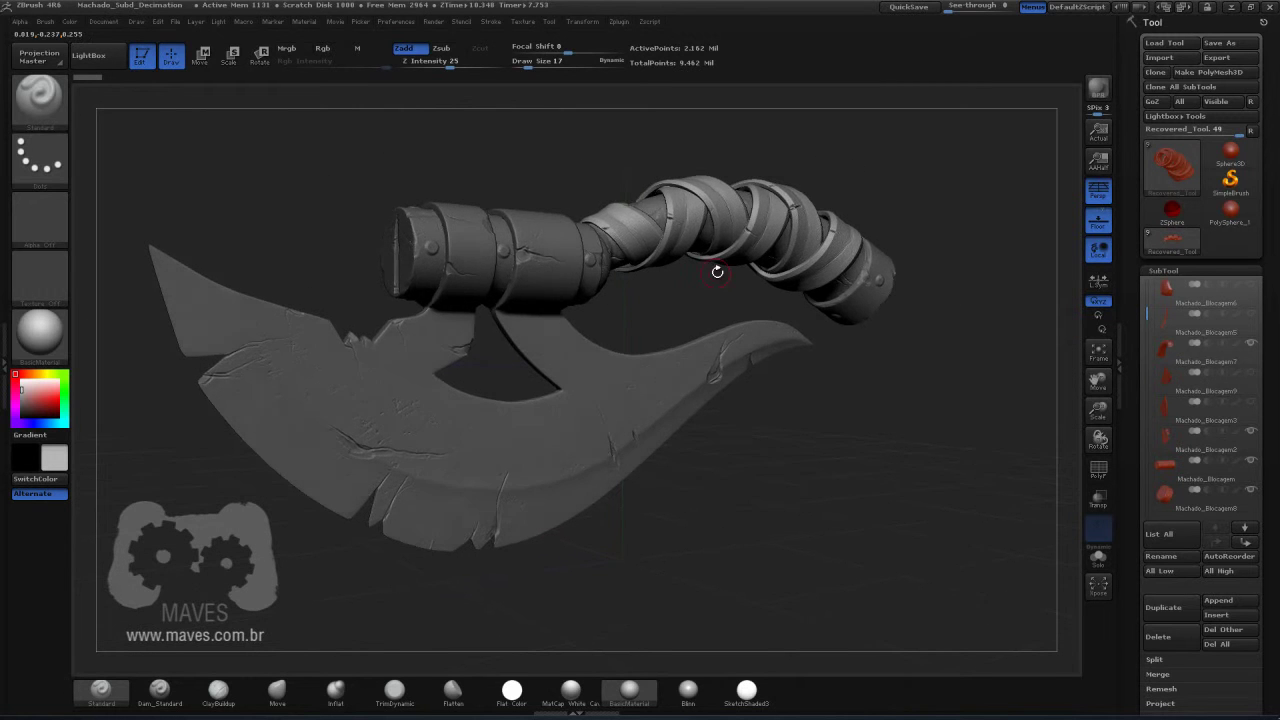
Step: Export all visible subtools as Machado_Highpoly.obj into the Machado OBJ folder
{"action": "left_click", "coordinate": [620, 22]}
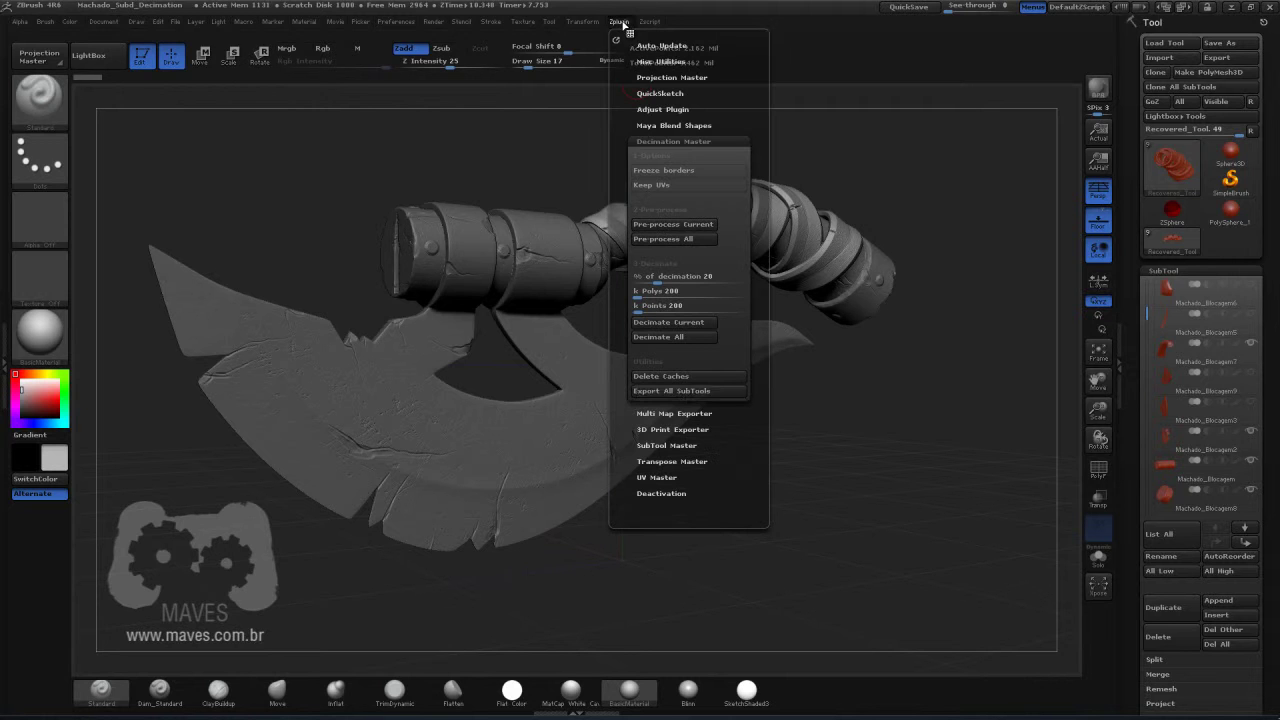
{"action": "left_click", "coordinate": [681, 394]}
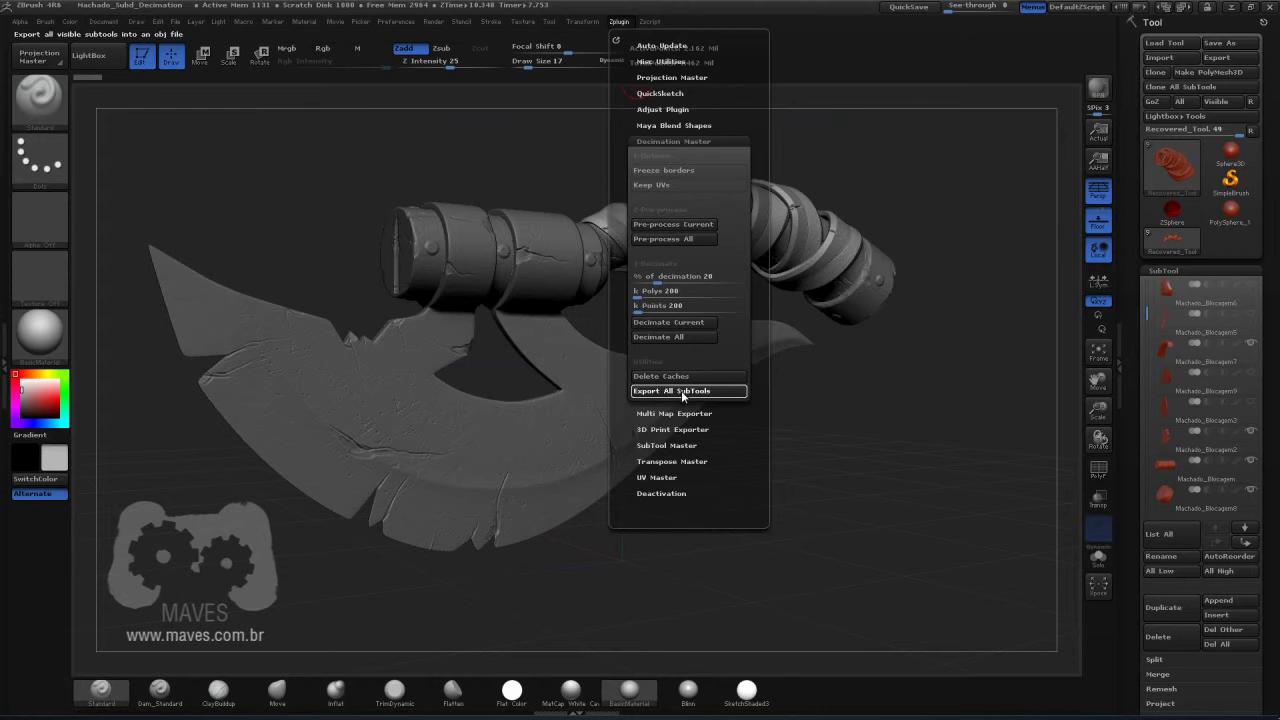
{"action": "left_click", "coordinate": [351, 72]}
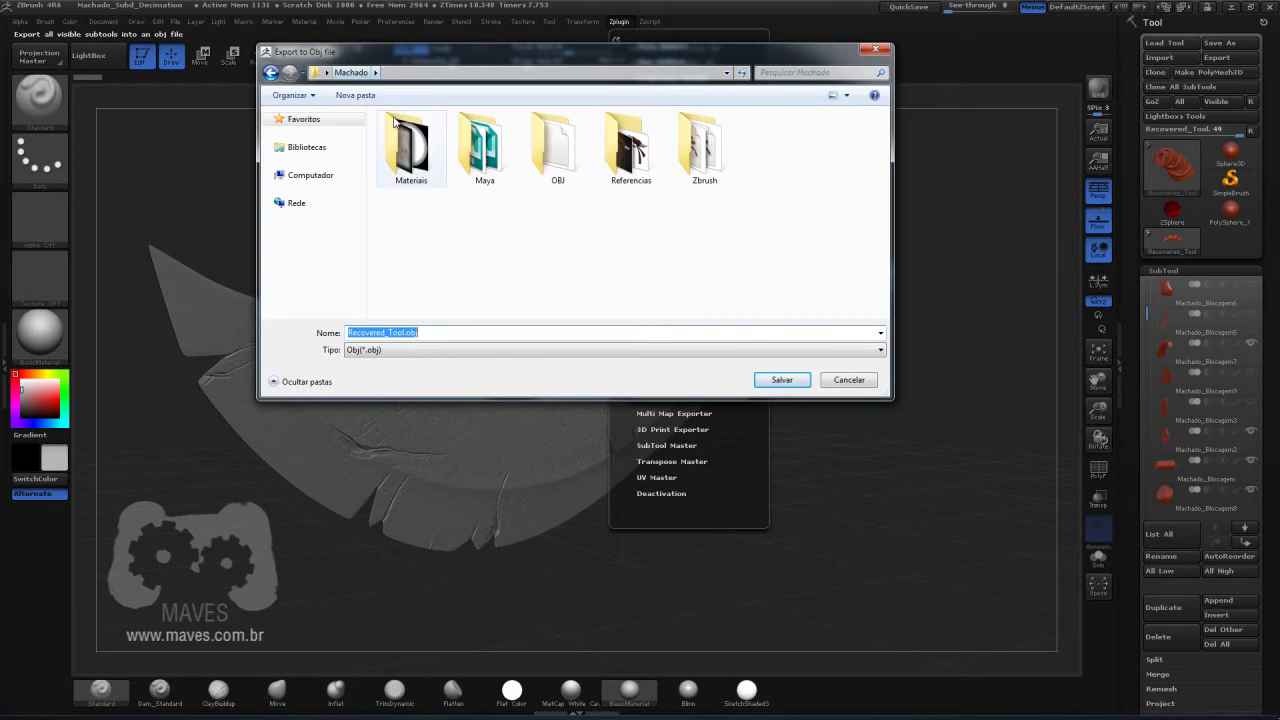
{"action": "double_click", "coordinate": [557, 152]}
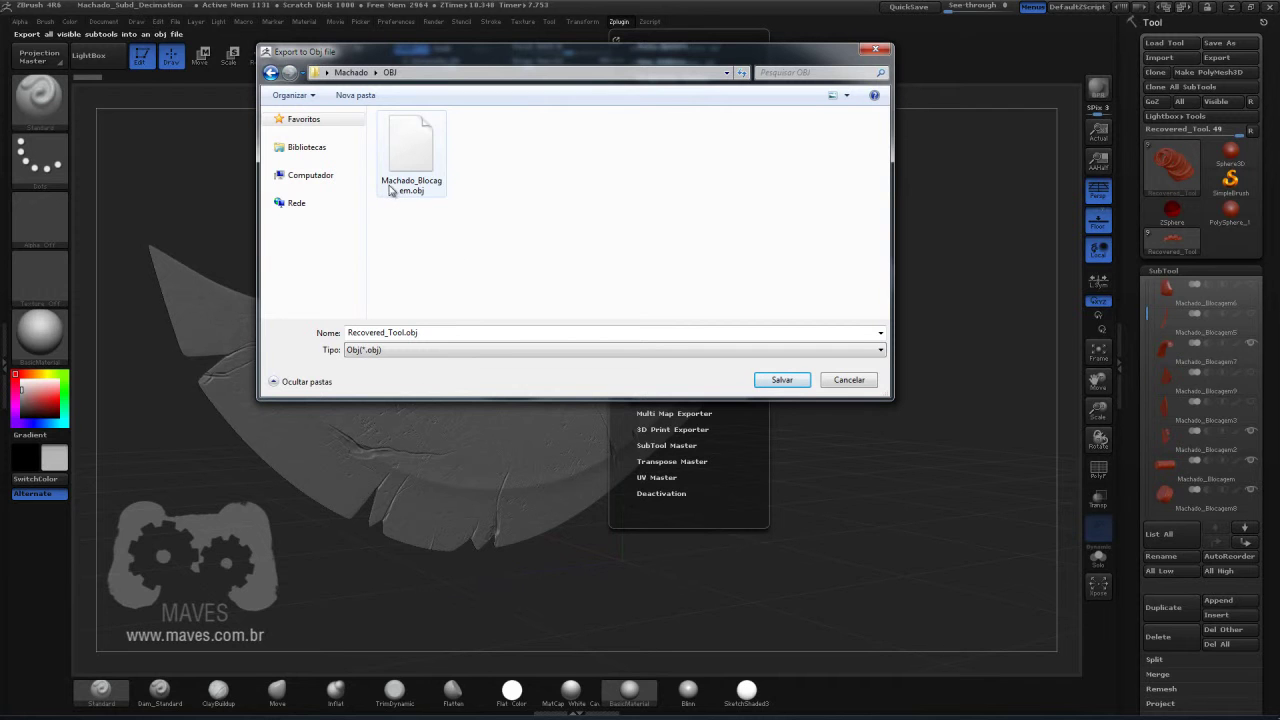
{"action": "key", "text": "ctrl+a"}
{"action": "type", "text": "Macha"}
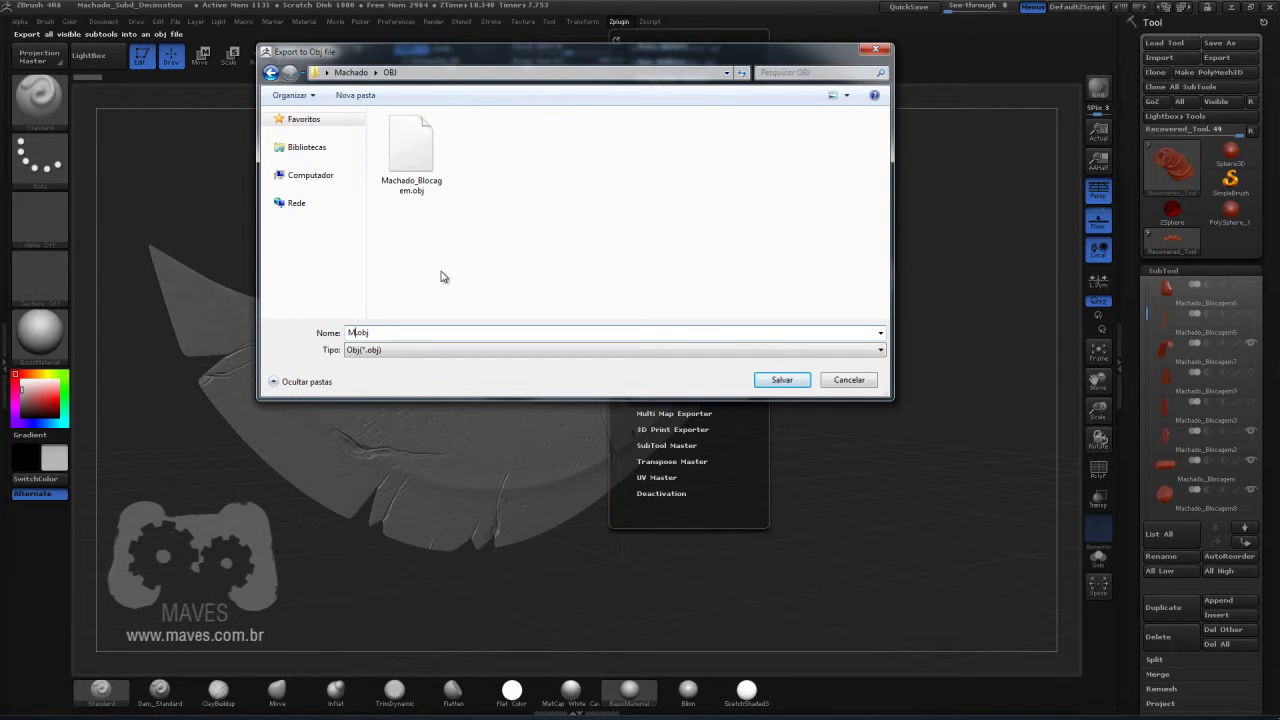
{"action": "type", "text": "do_Highpoly"}
{"action": "left_click", "coordinate": [781, 380]}
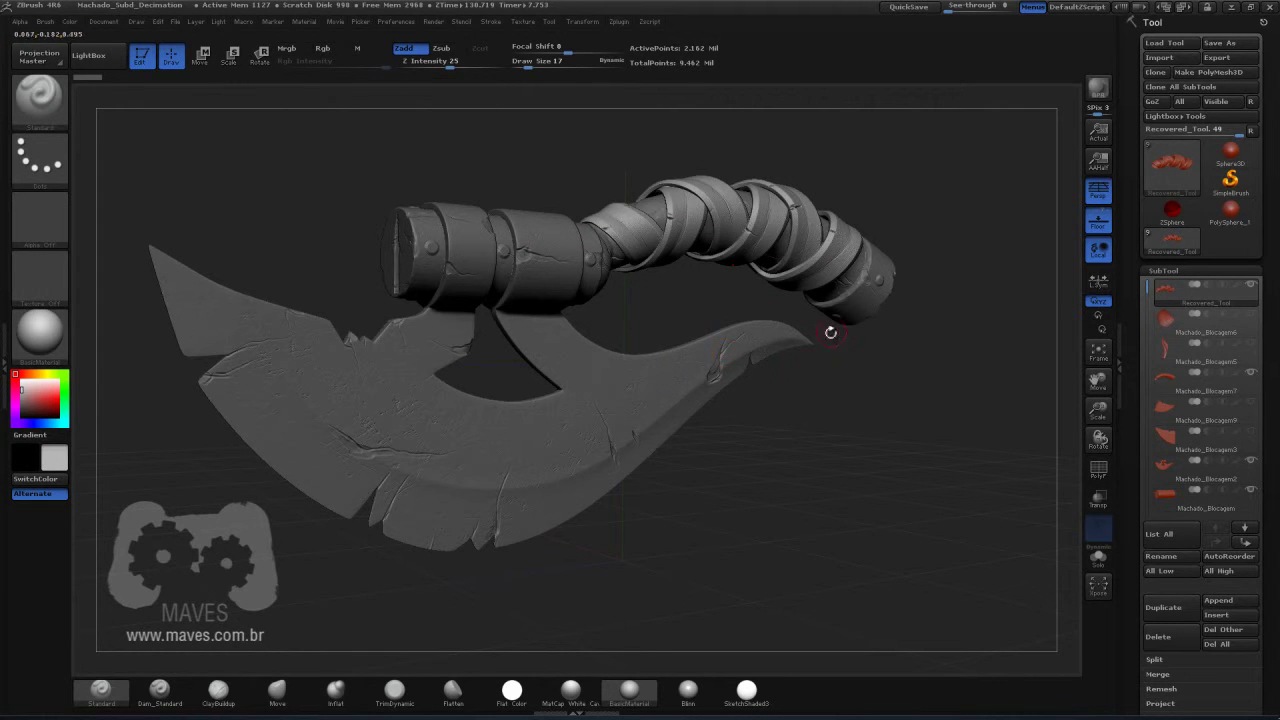
Step: Solo Machado_Blocagem6 and export the stone piece as Nó_HighPoly.obj
{"action": "left_click", "coordinate": [1205, 320]}
{"action": "left_click", "coordinate": [1250, 318], "text": "shift"}
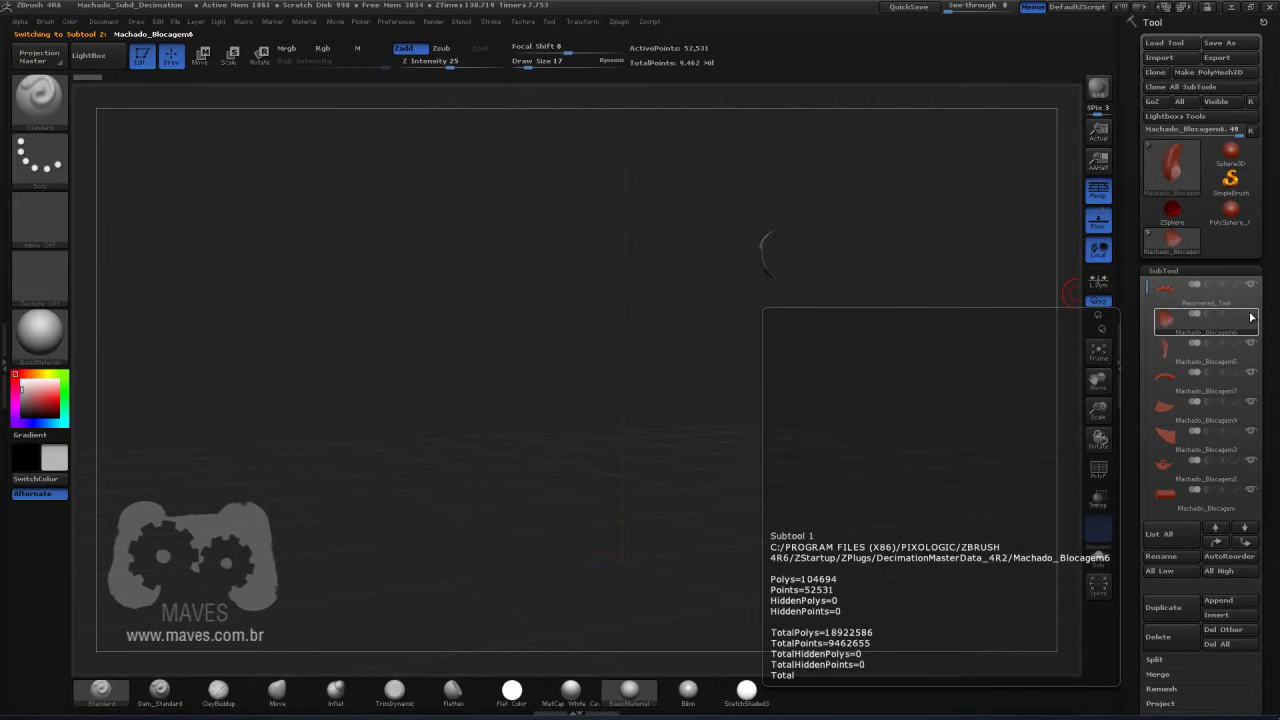
{"action": "mouse_move", "coordinate": [803, 323]}
{"action": "left_mouse_down"}
{"action": "mouse_move", "coordinate": [825, 348]}
{"action": "mouse_move", "coordinate": [626, 354]}
{"action": "mouse_move", "coordinate": [635, 368]}
{"action": "left_mouse_up"}
{"action": "key", "text": "f"}
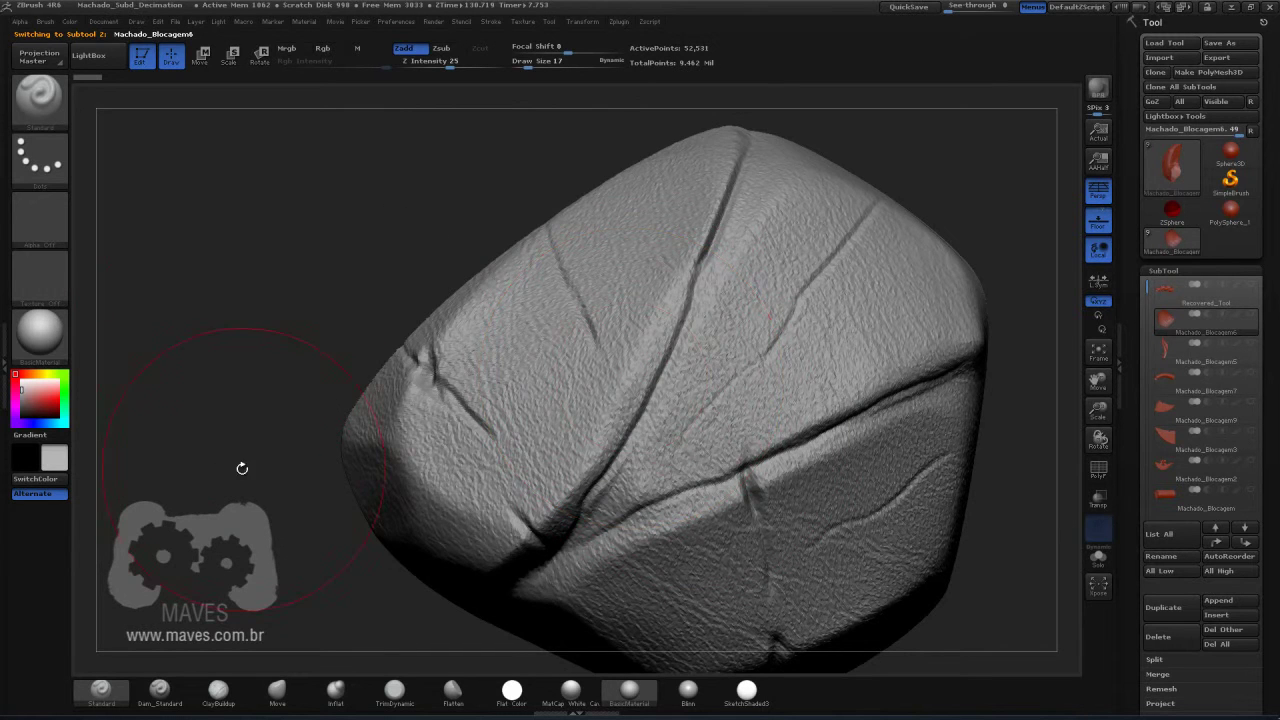
{"action": "key", "text": "0"}
{"action": "left_click_drag", "start_coordinate": [807, 420], "coordinate": [546, 248]}
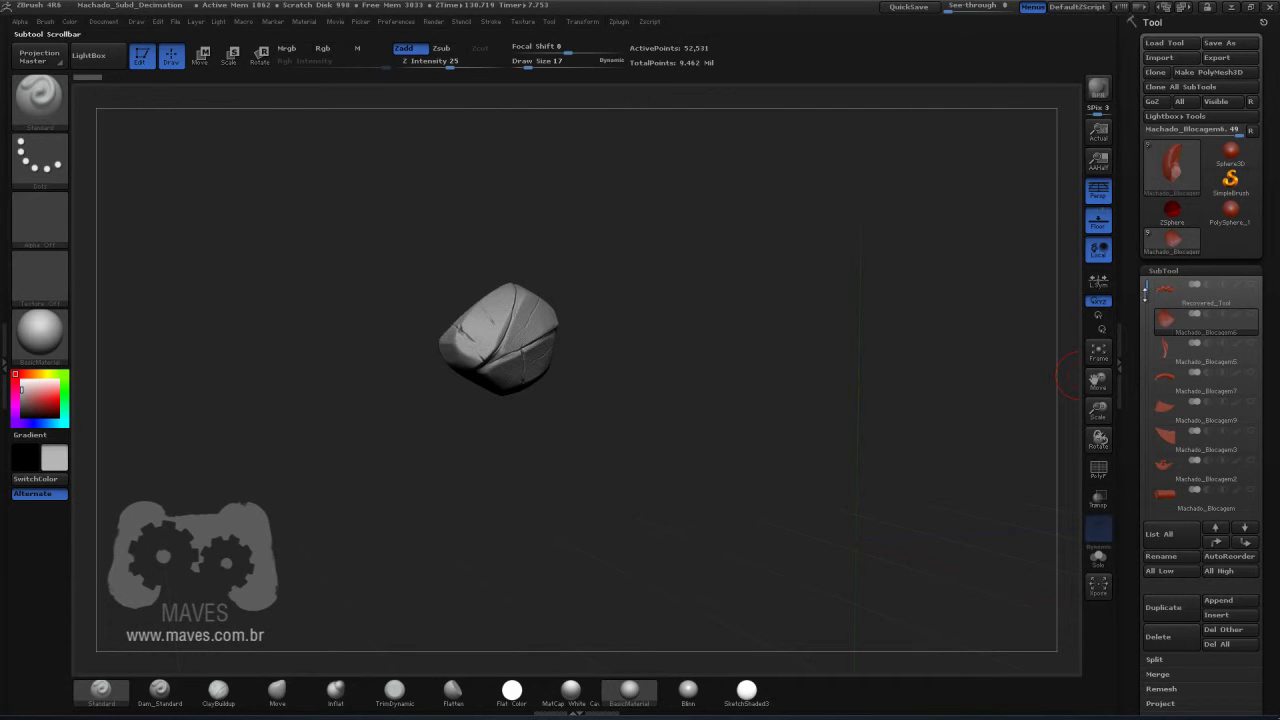
{"action": "left_click", "coordinate": [1218, 60]}
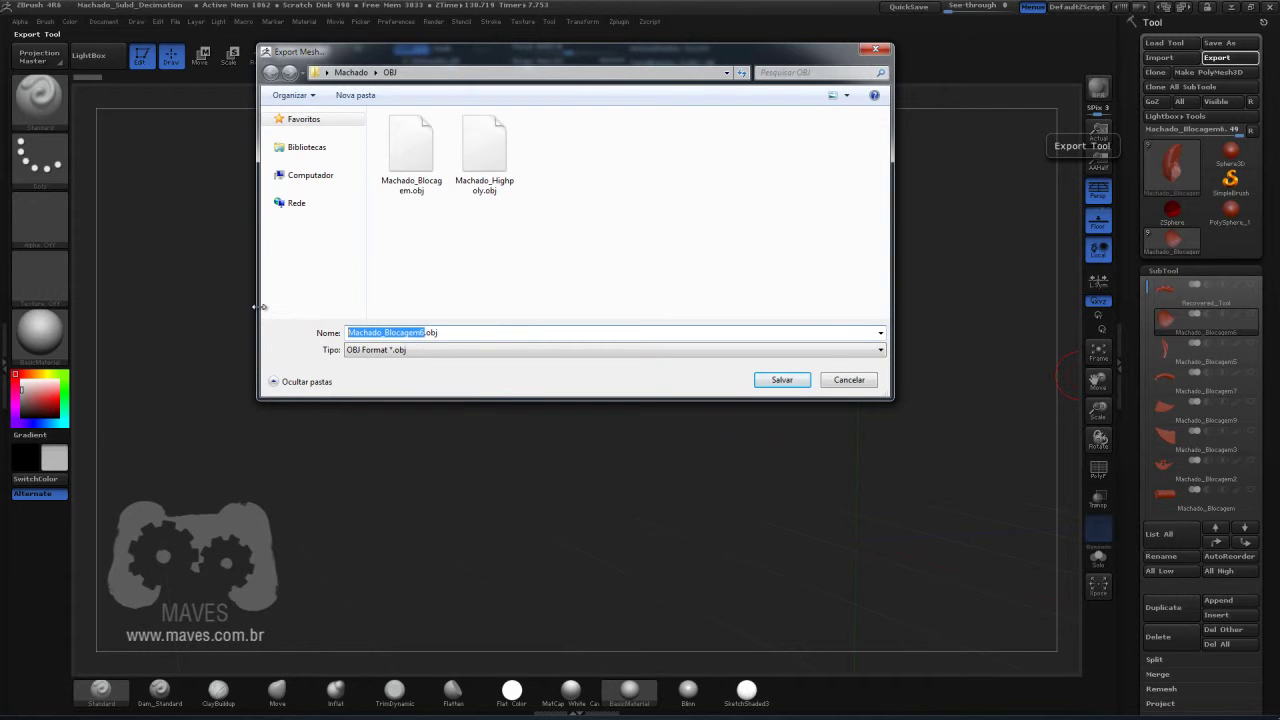
{"action": "type", "text": "Nó_HighPoly"}
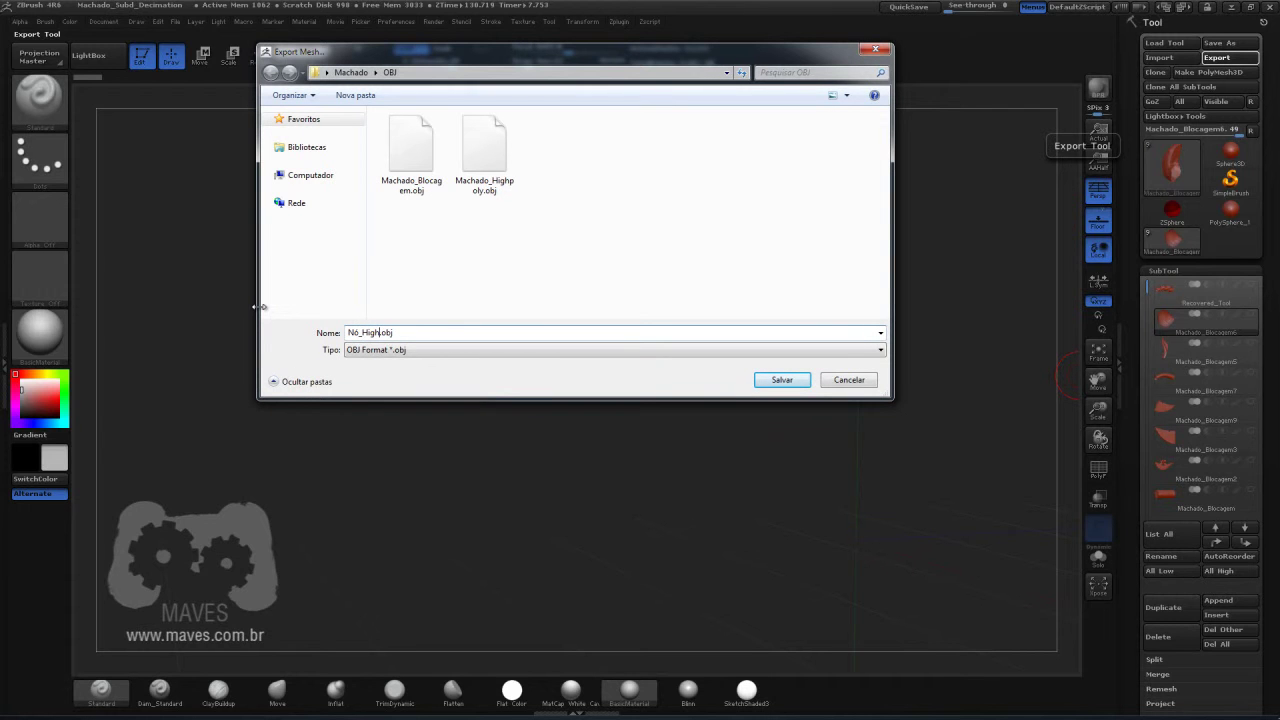
{"action": "left_click", "coordinate": [782, 380]}
Step: Select Machado_Blocagem5 and export the strap pieces as Faixa_HighPoly.obj
{"action": "left_click", "coordinate": [1166, 351]}
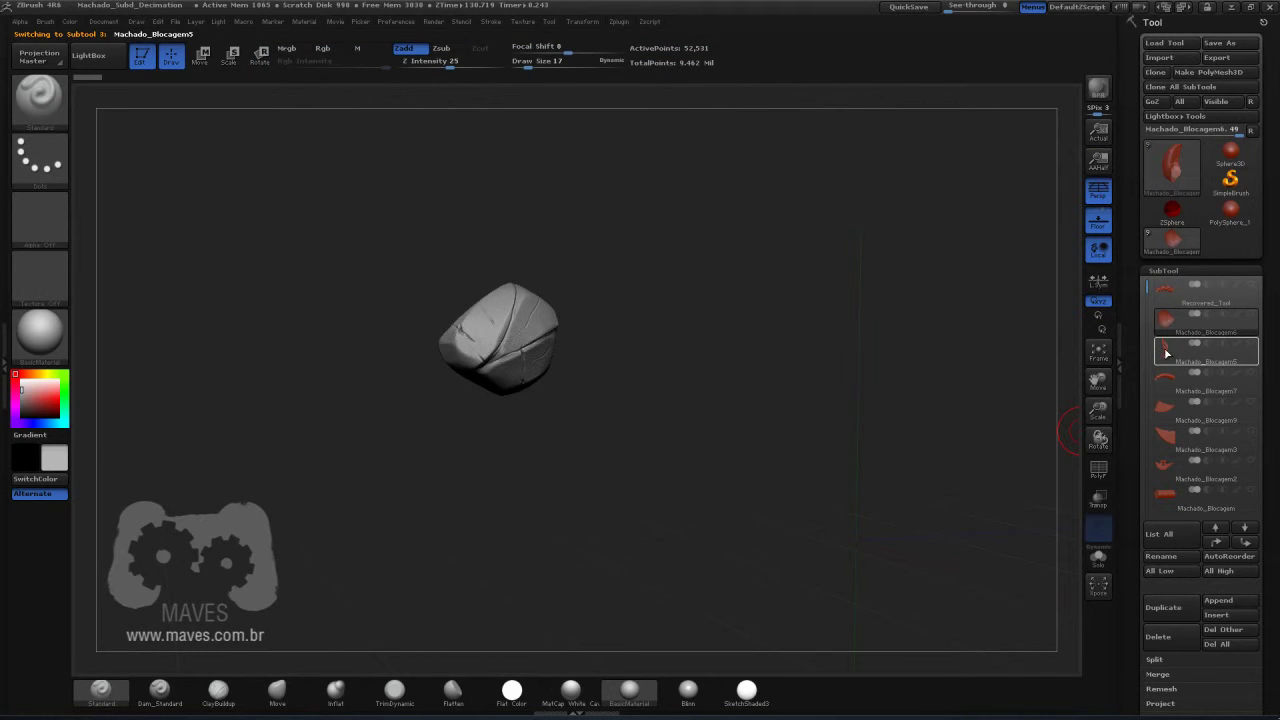
{"action": "key", "text": "f"}
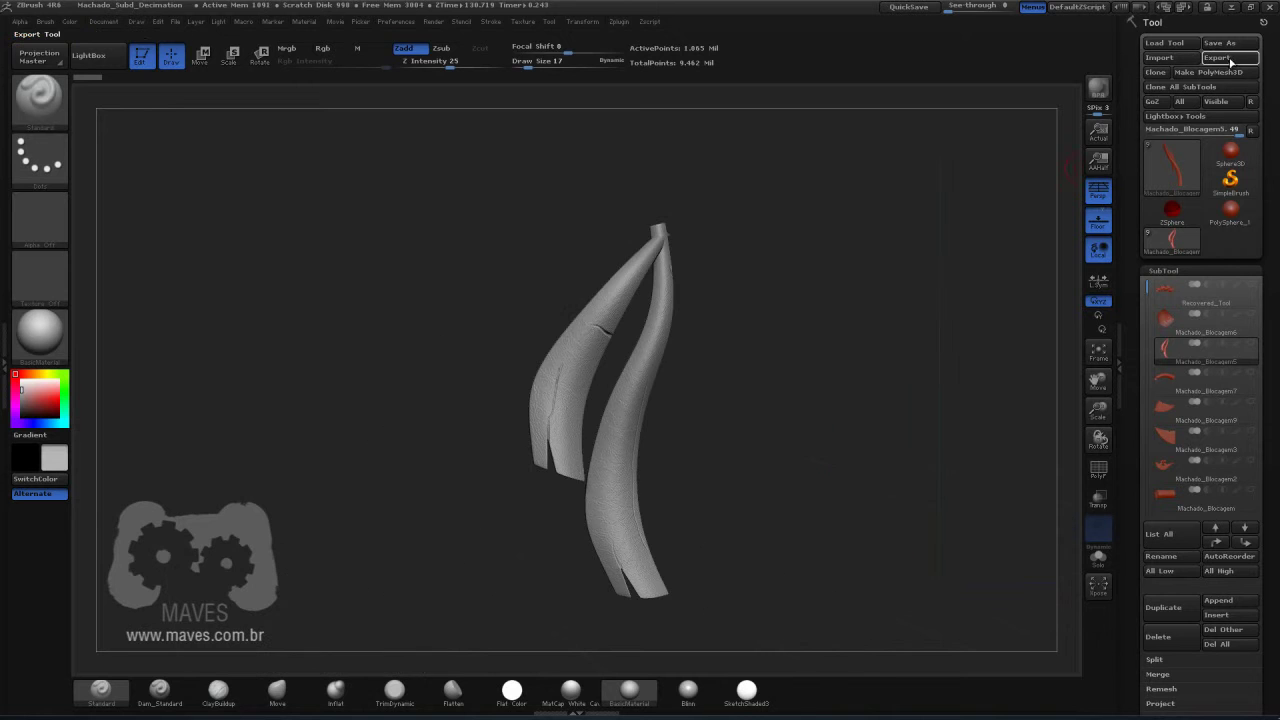
{"action": "left_click", "coordinate": [1229, 62]}
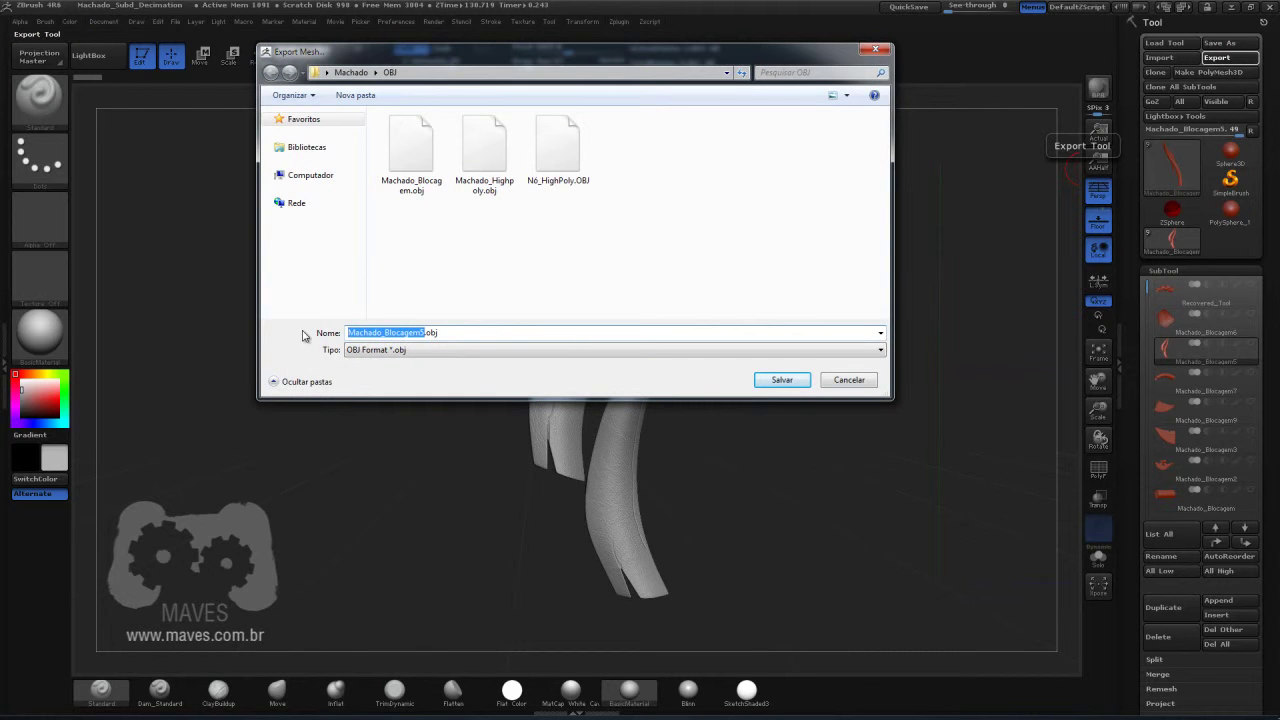
{"action": "type", "text": "Faixa_HighPoly"}
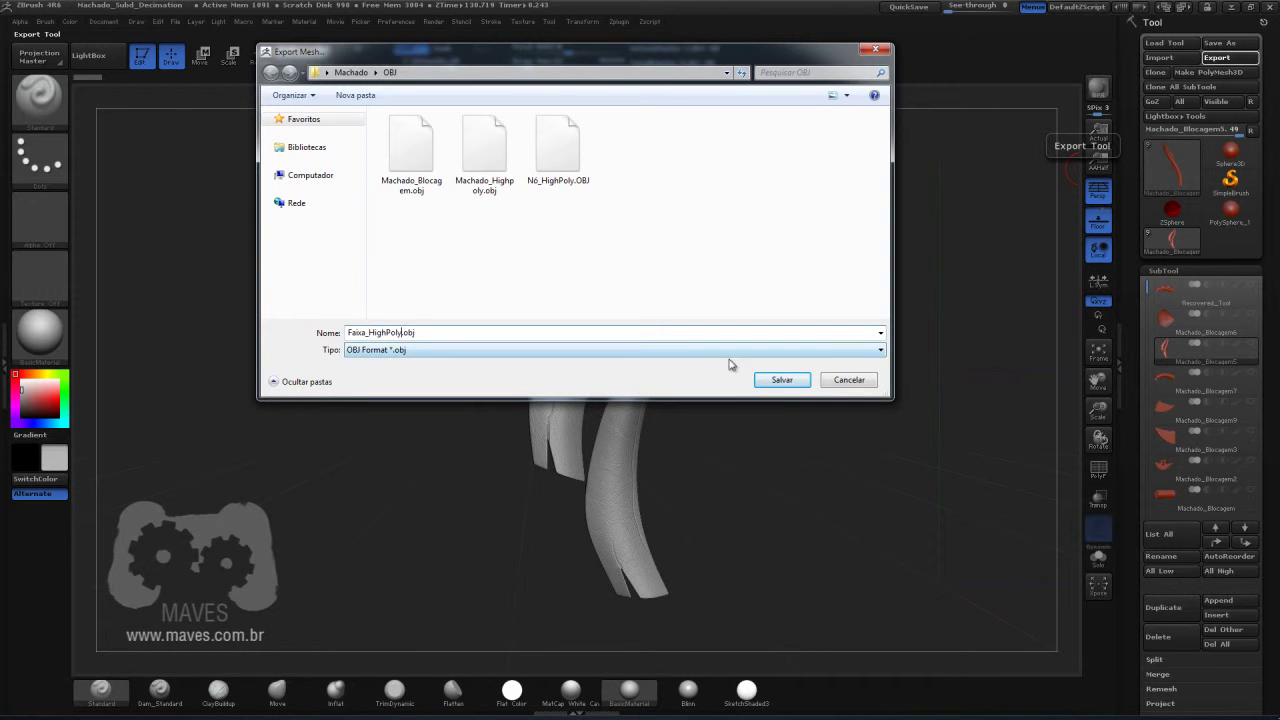
{"action": "left_click", "coordinate": [778, 380]}
{"action": "key", "text": "Down"}
{"action": "key", "text": "Down"}
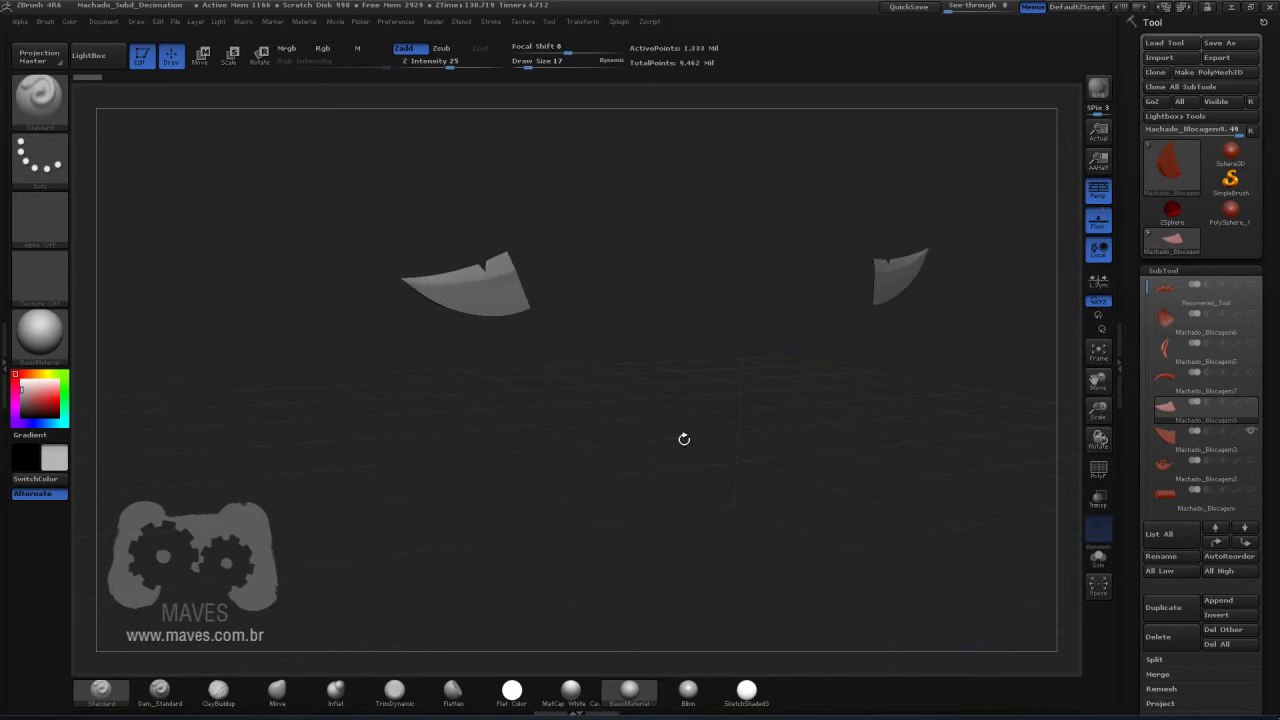
Step: Export the visible blade pieces together as Laminas_HighPoly.obj with Decimation Master
{"action": "left_click_drag", "start_coordinate": [806, 346], "coordinate": [718, 392]}
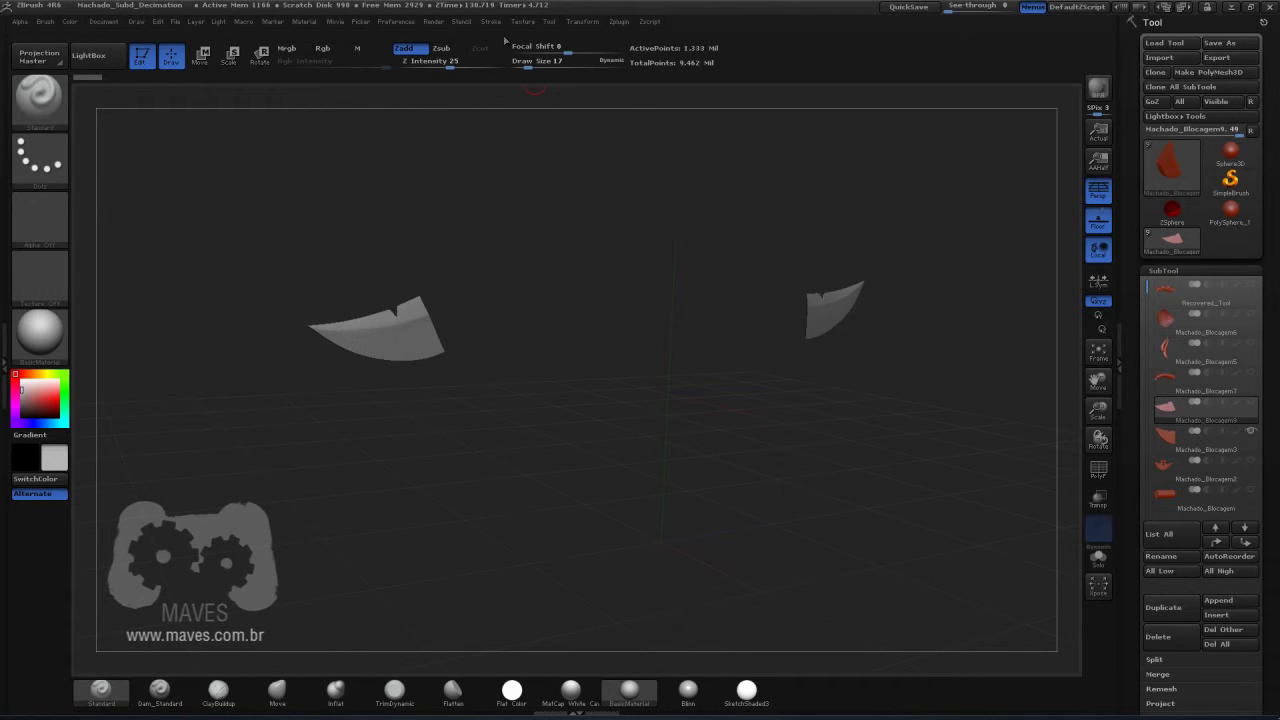
{"action": "left_click", "coordinate": [619, 21]}
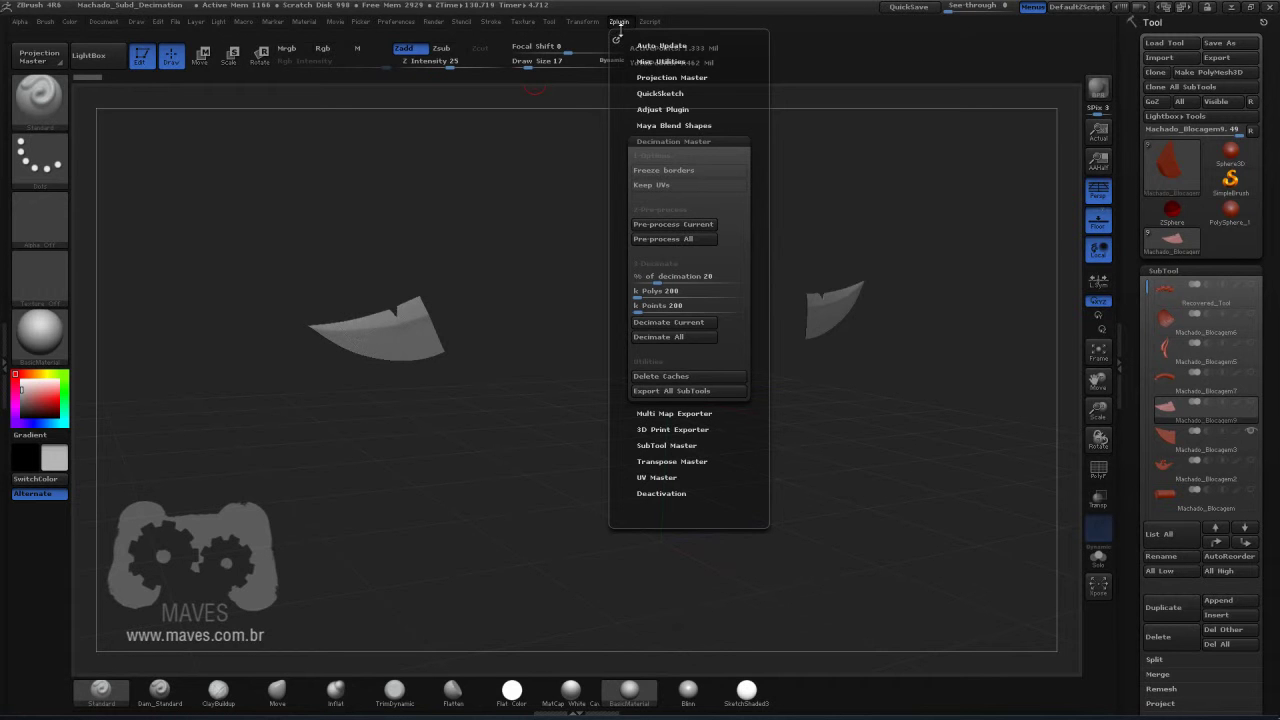
{"action": "left_click", "coordinate": [692, 391]}
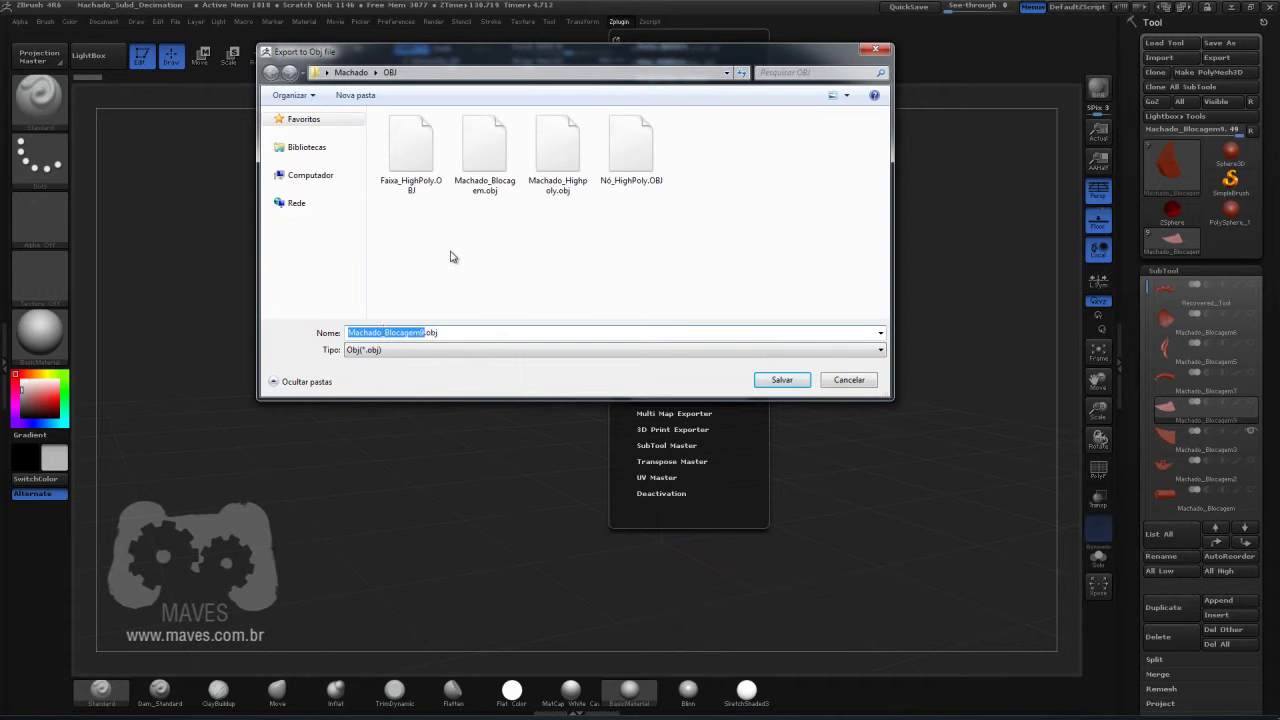
{"action": "type", "text": "Laminas_"}
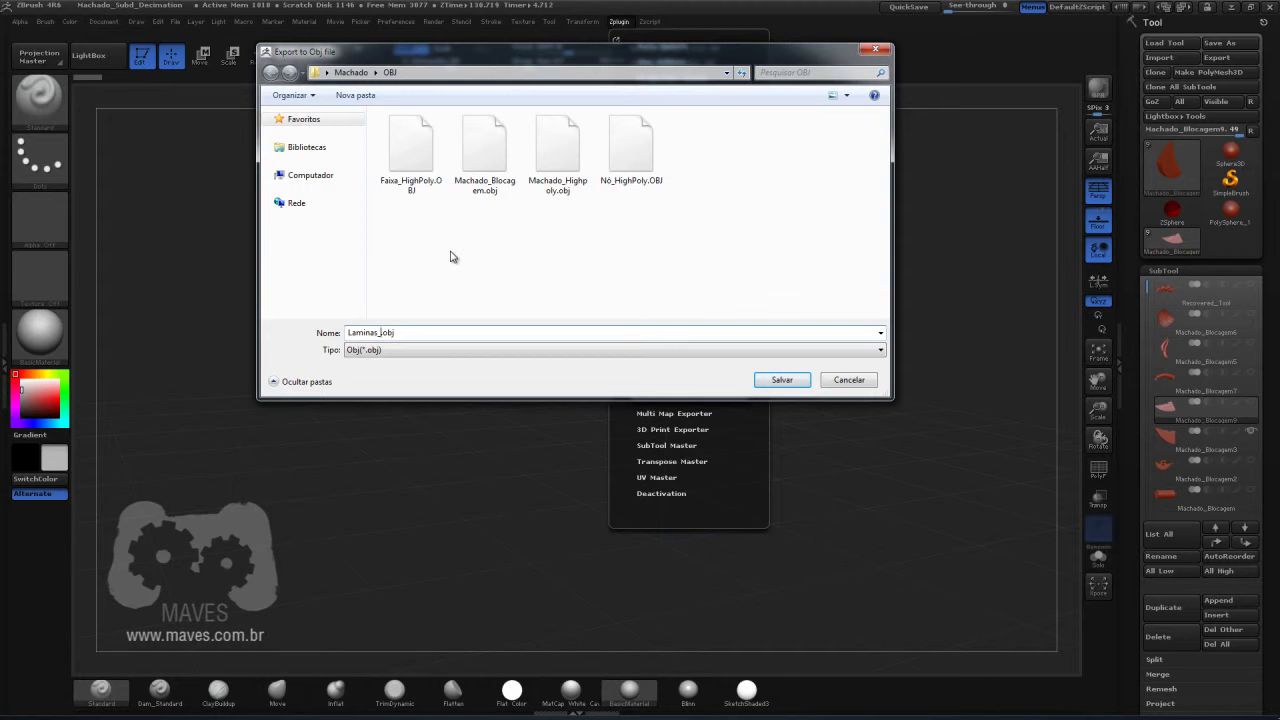
{"action": "type", "text": "hPoly"}
{"action": "key", "text": "Return"}
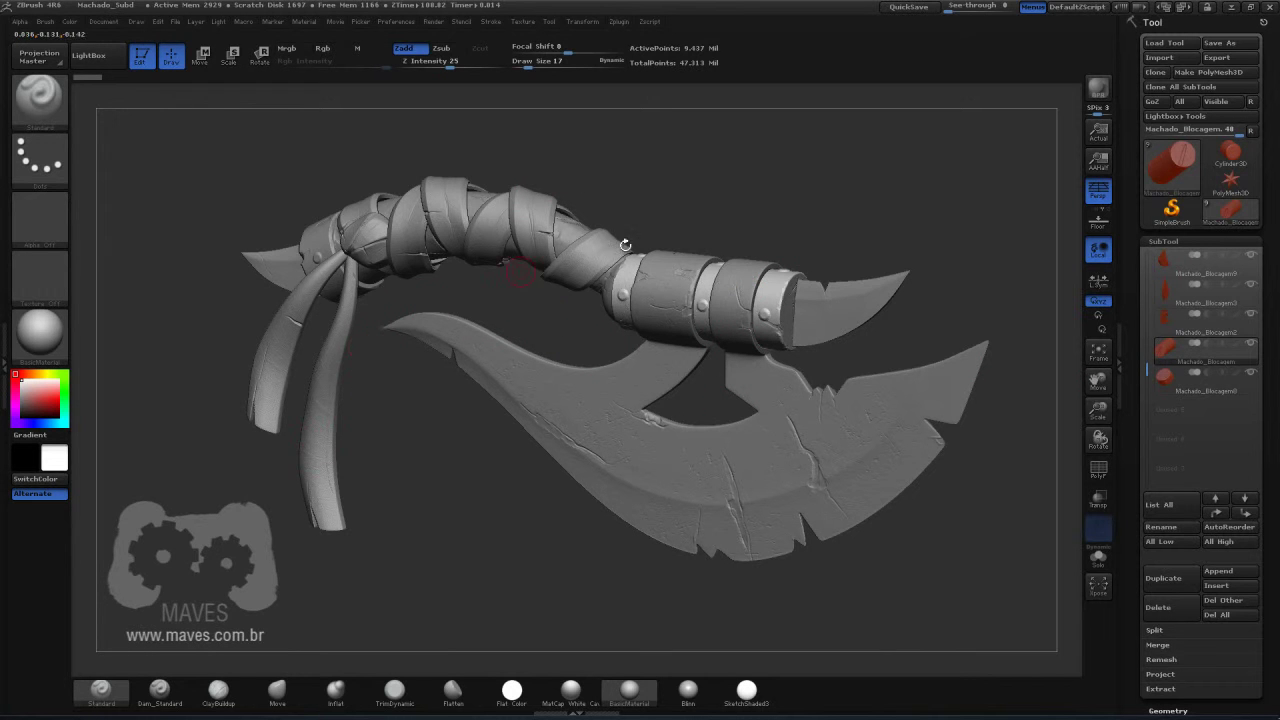
Step: Select the handle cylinder piece and drop every subtool to its lowest subdivision level
{"action": "left_click", "coordinate": [772, 344], "text": "alt"}
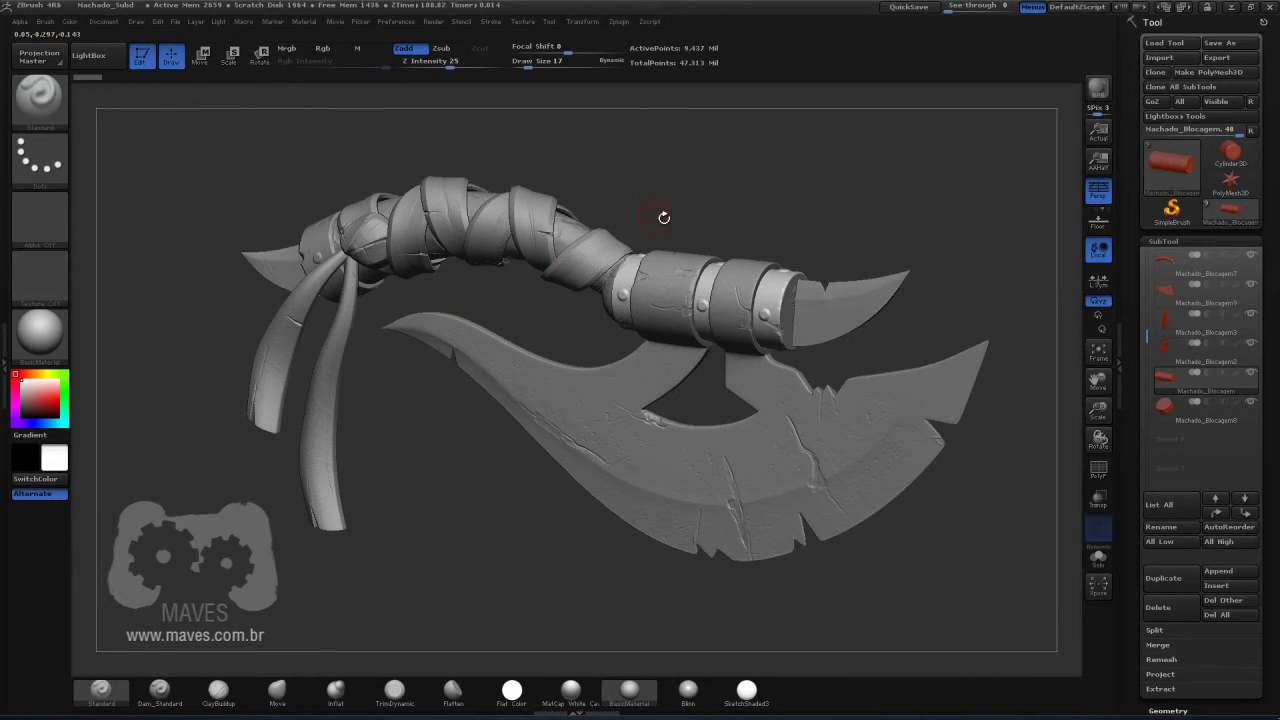
{"action": "left_click_drag", "start_coordinate": [1138, 332], "coordinate": [1128, 306]}
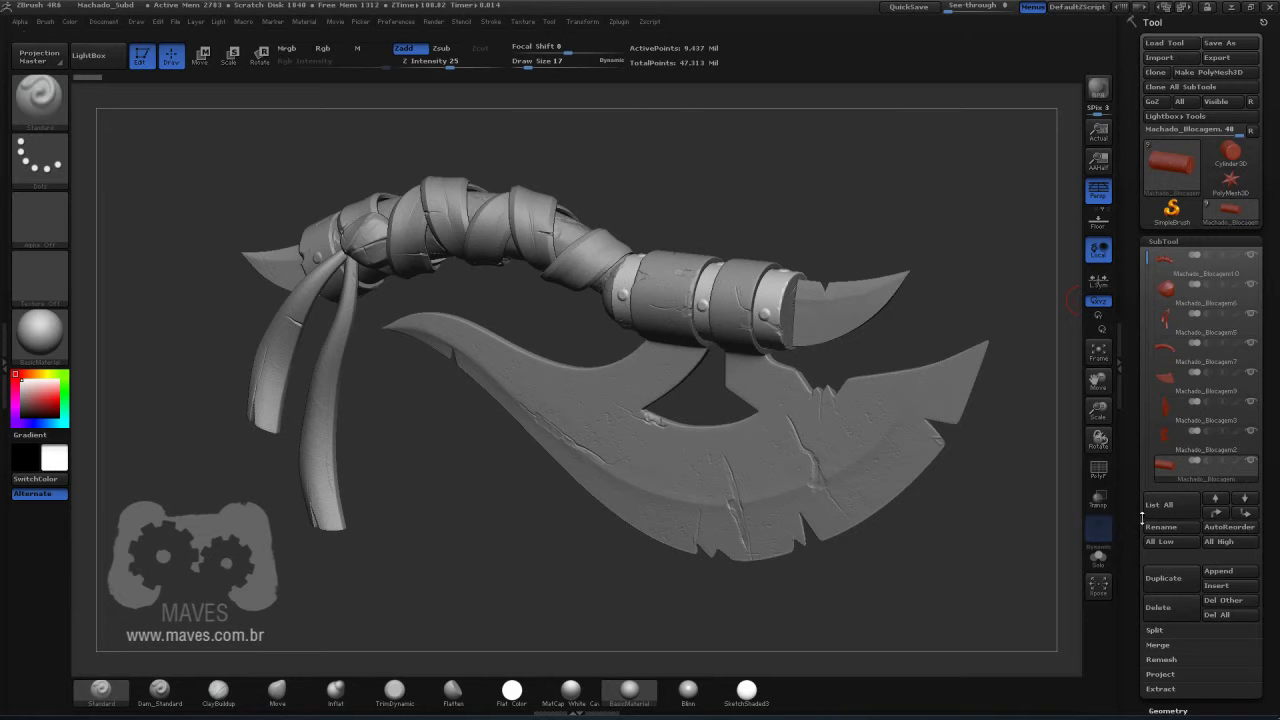
{"action": "left_click_drag", "start_coordinate": [1155, 550], "coordinate": [1155, 521]}
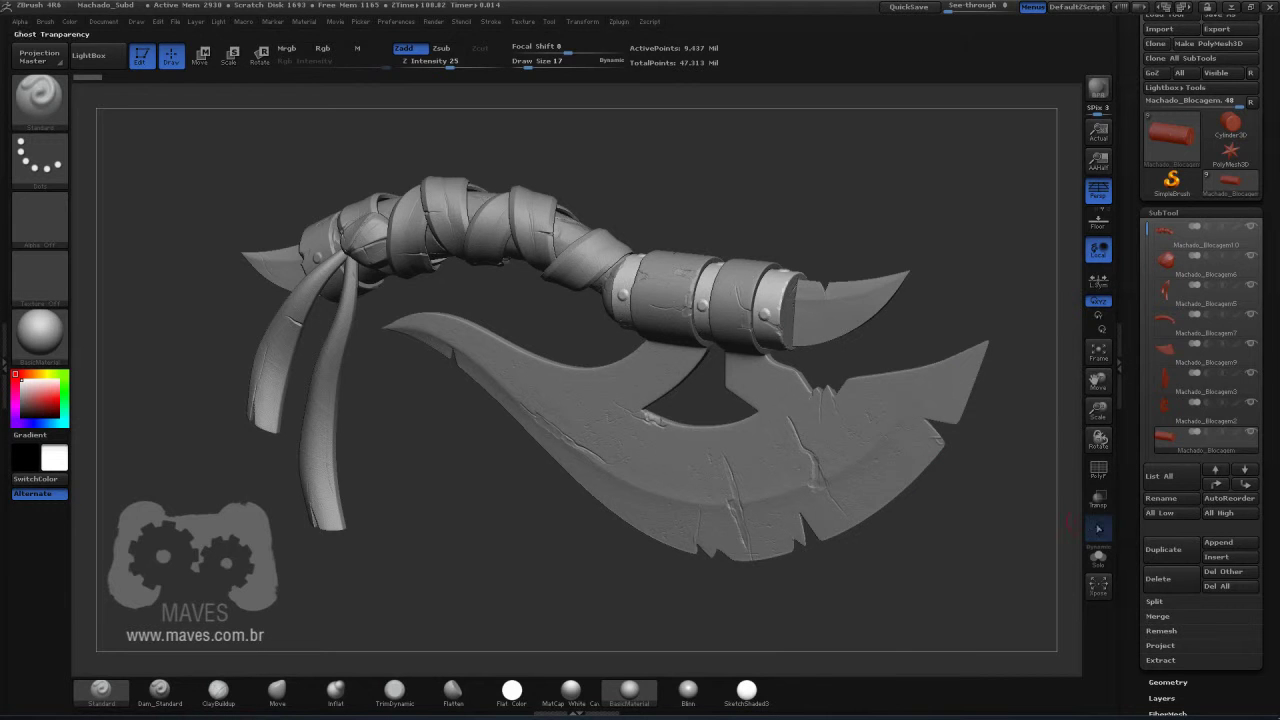
{"action": "left_click", "coordinate": [1172, 513]}
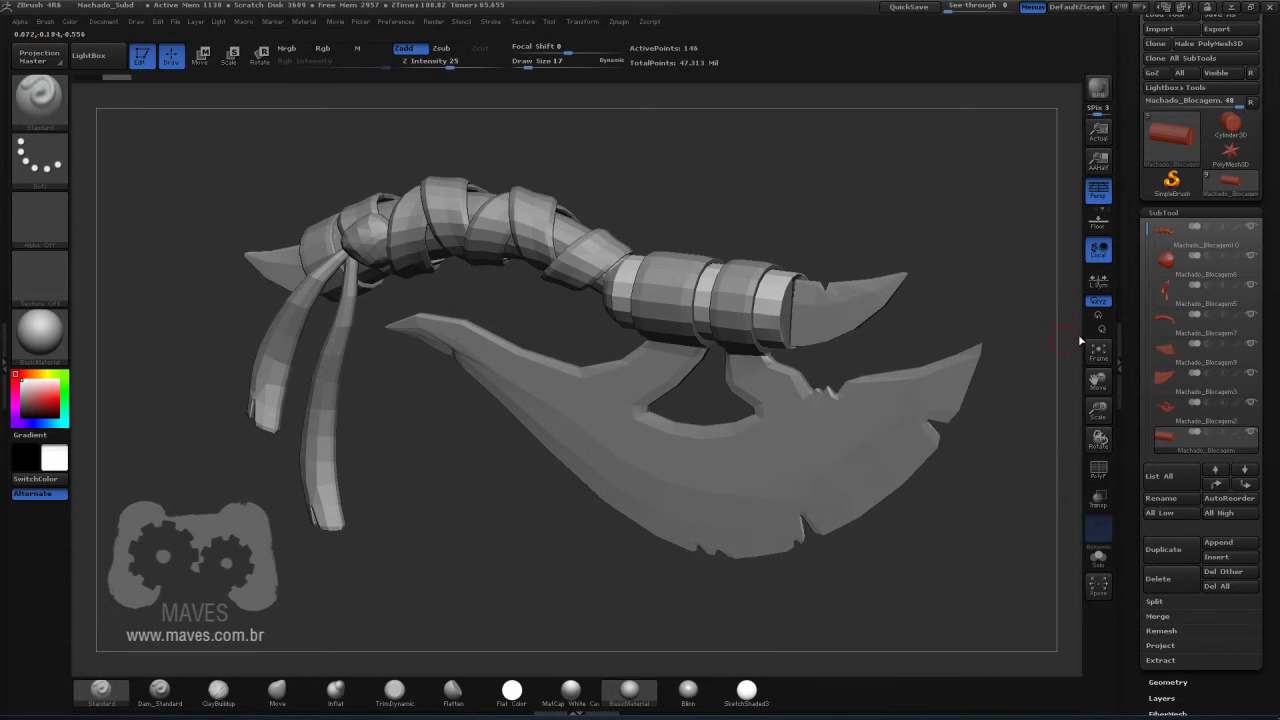
Step: Move Machado_Blocagem7 up two places in the SubTool list, beneath Machado_Blocagem10
{"action": "left_click", "coordinate": [1163, 320]}
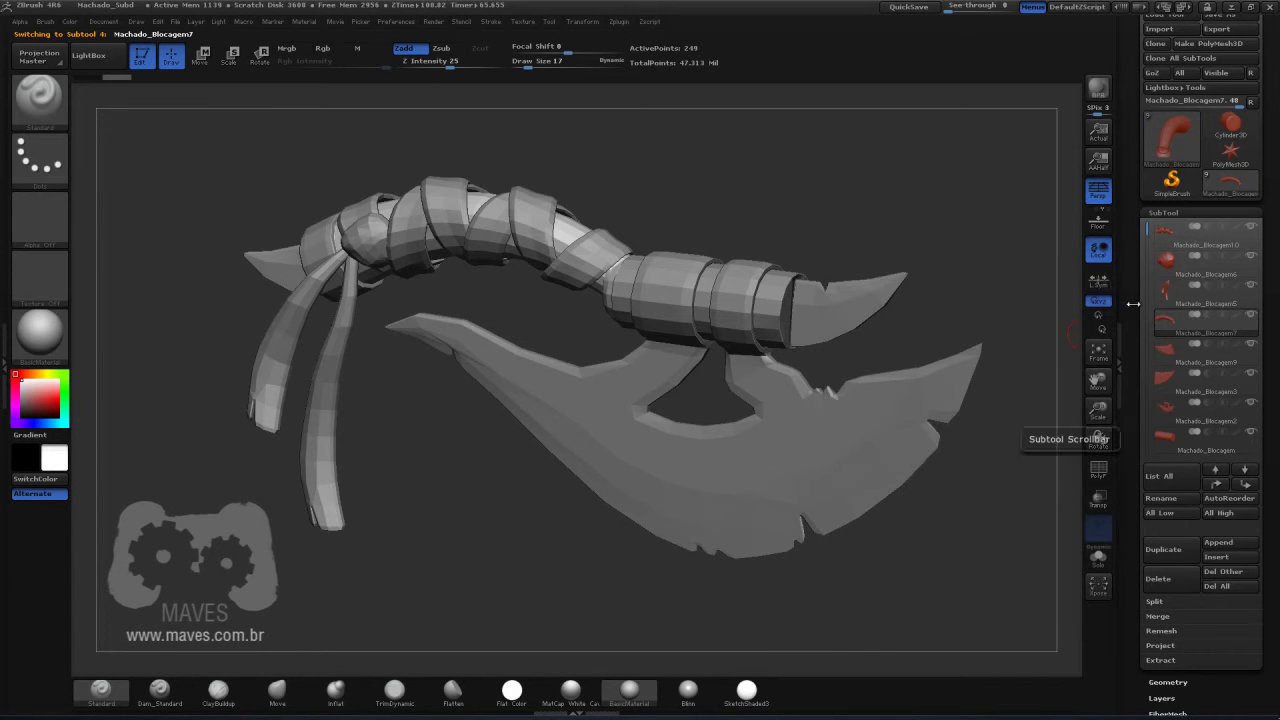
{"action": "key", "text": "ctrl"}
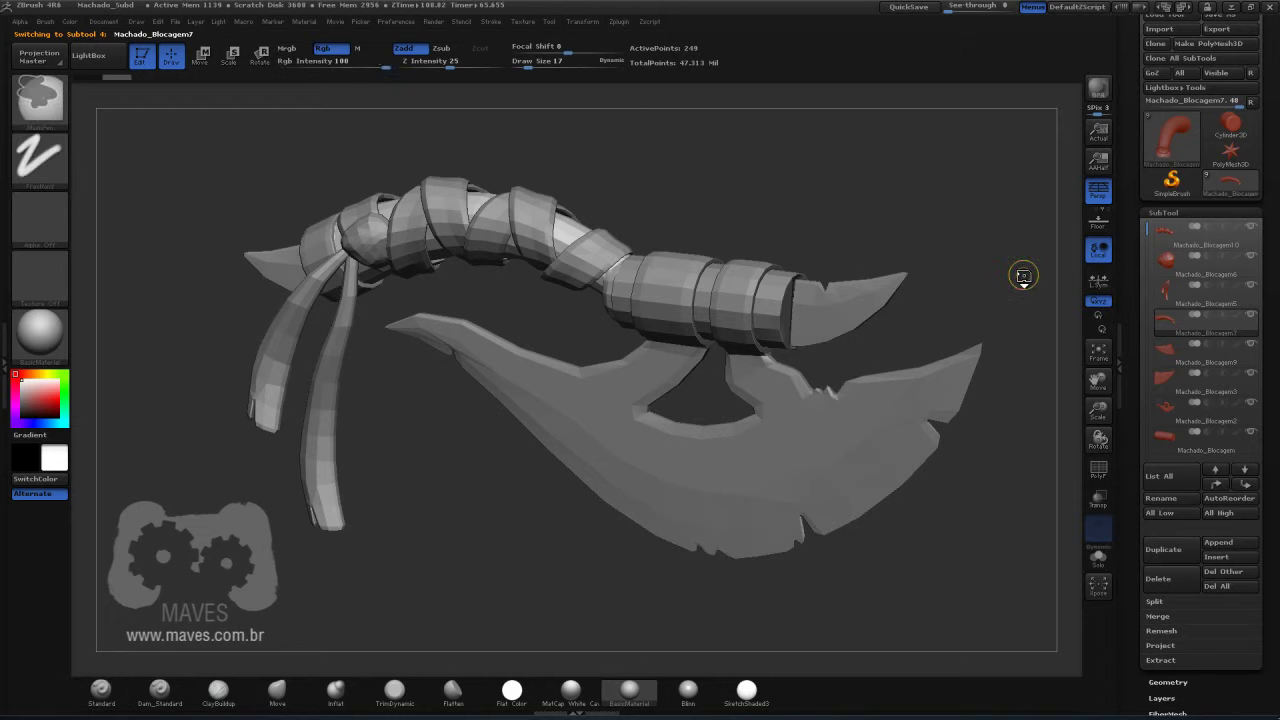
{"action": "key", "text": "ctrl+Up"}
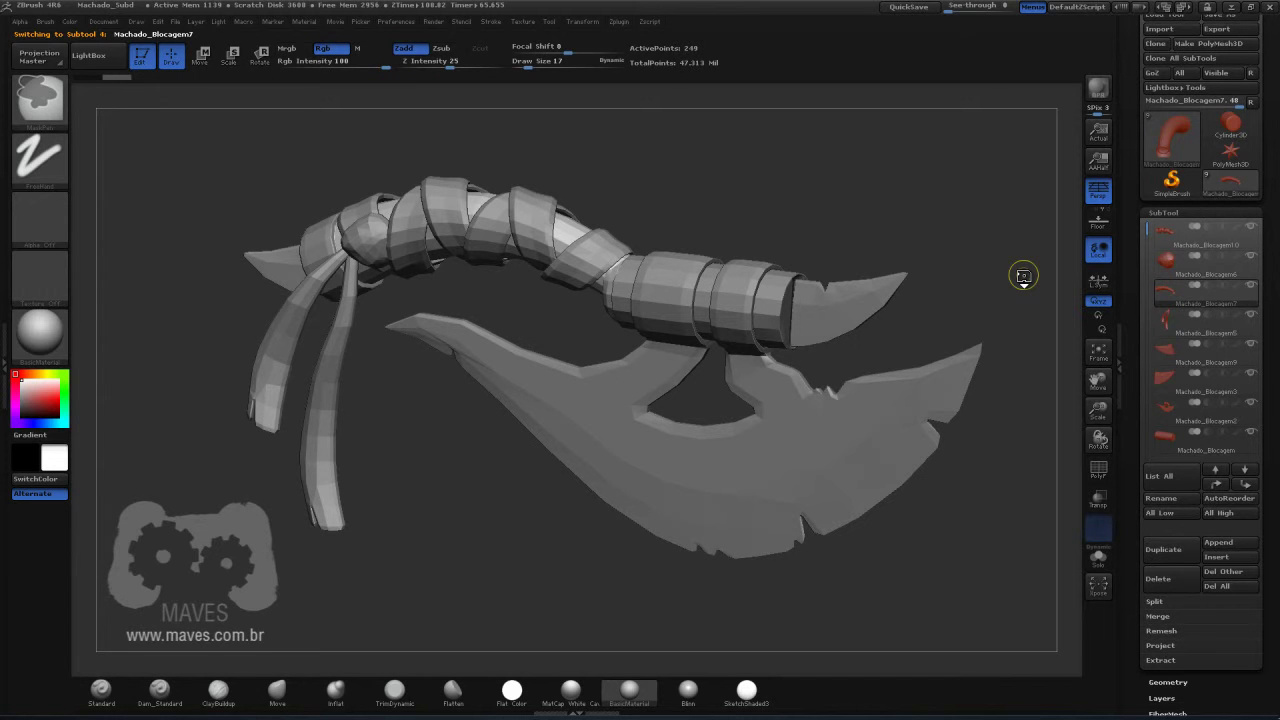
{"action": "key", "text": "ctrl+Up"}
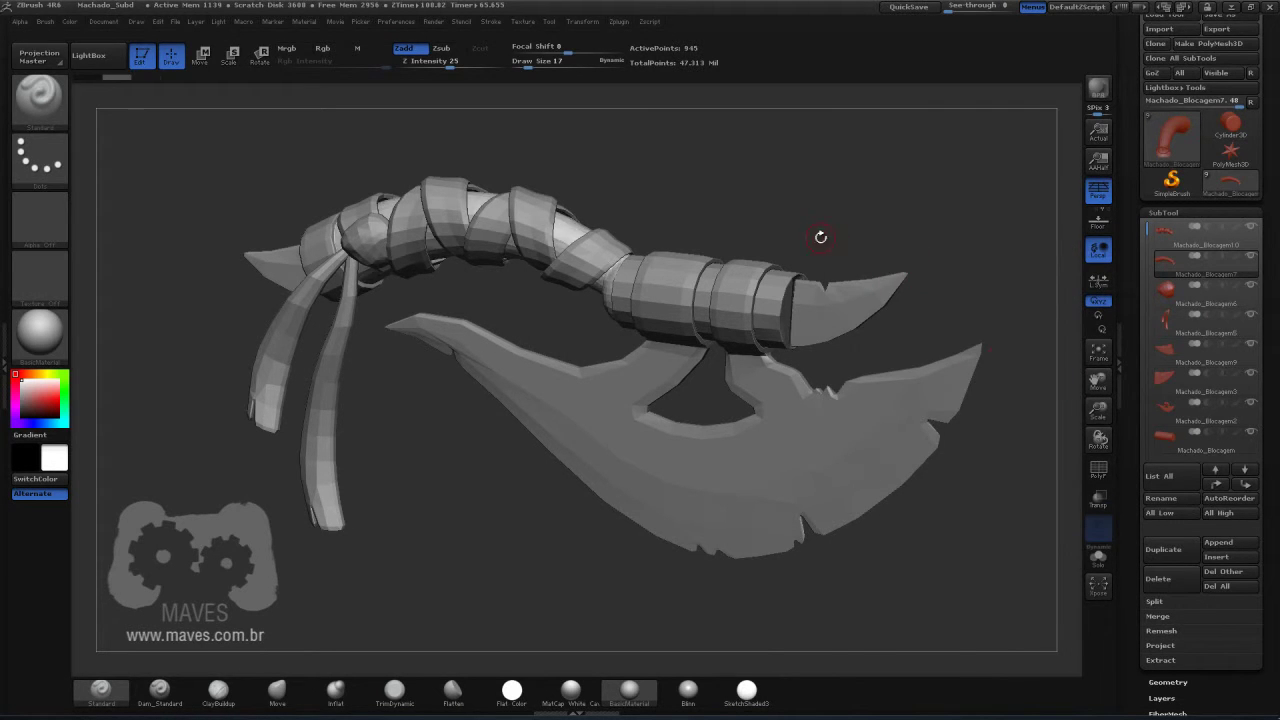
{"action": "left_click_drag", "start_coordinate": [734, 220], "coordinate": [742, 244]}
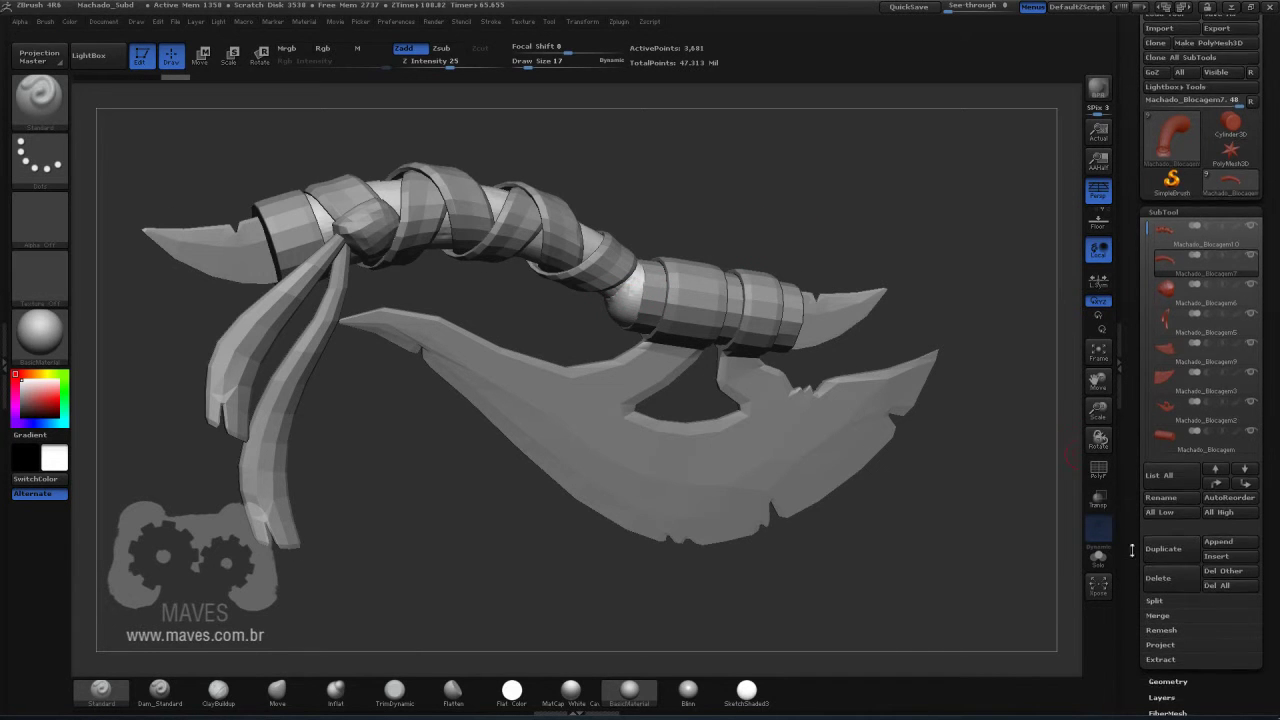
Step: Subdivide Machado_Blocagem10 to SDiv 3 (42,240 points) and frame the whole axe
{"action": "scroll", "coordinate": [1162, 560], "scroll_direction": "down", "scroll_amount": 3}
{"action": "key", "text": "ctrl+shift"}
{"action": "left_click", "coordinate": [1165, 566]}
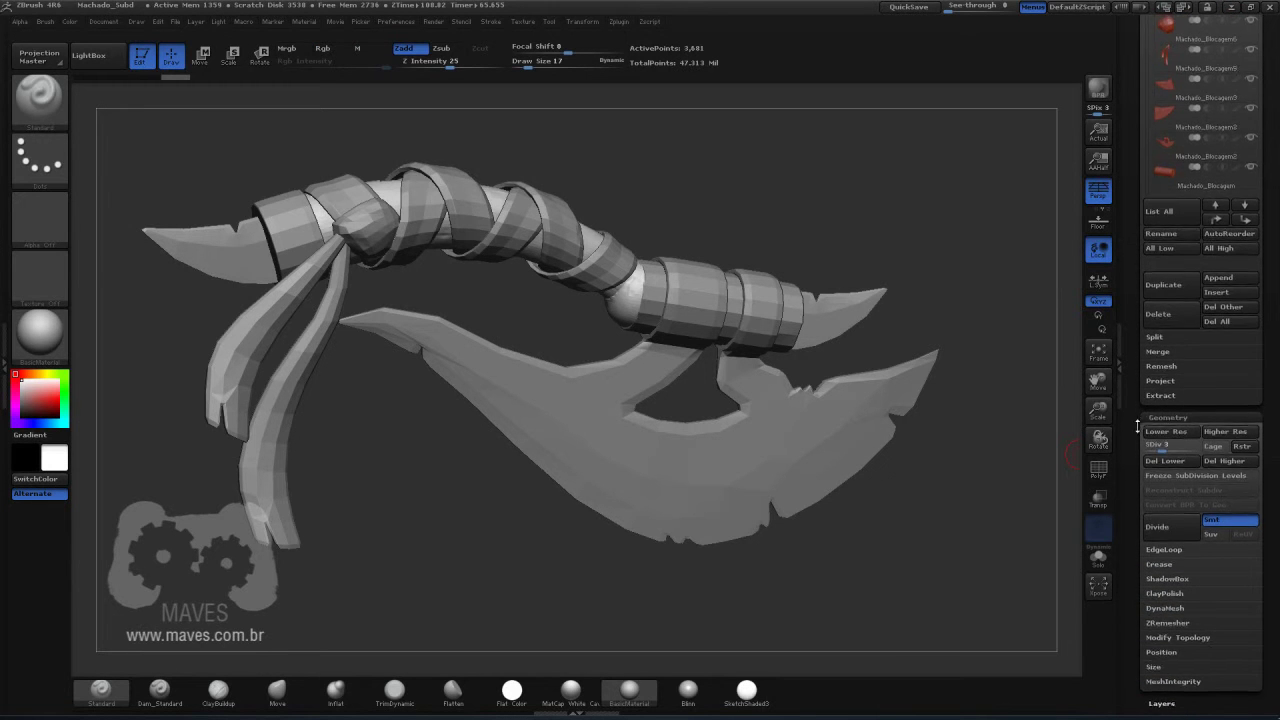
{"action": "left_click_drag", "start_coordinate": [1137, 423], "coordinate": [1149, 530]}
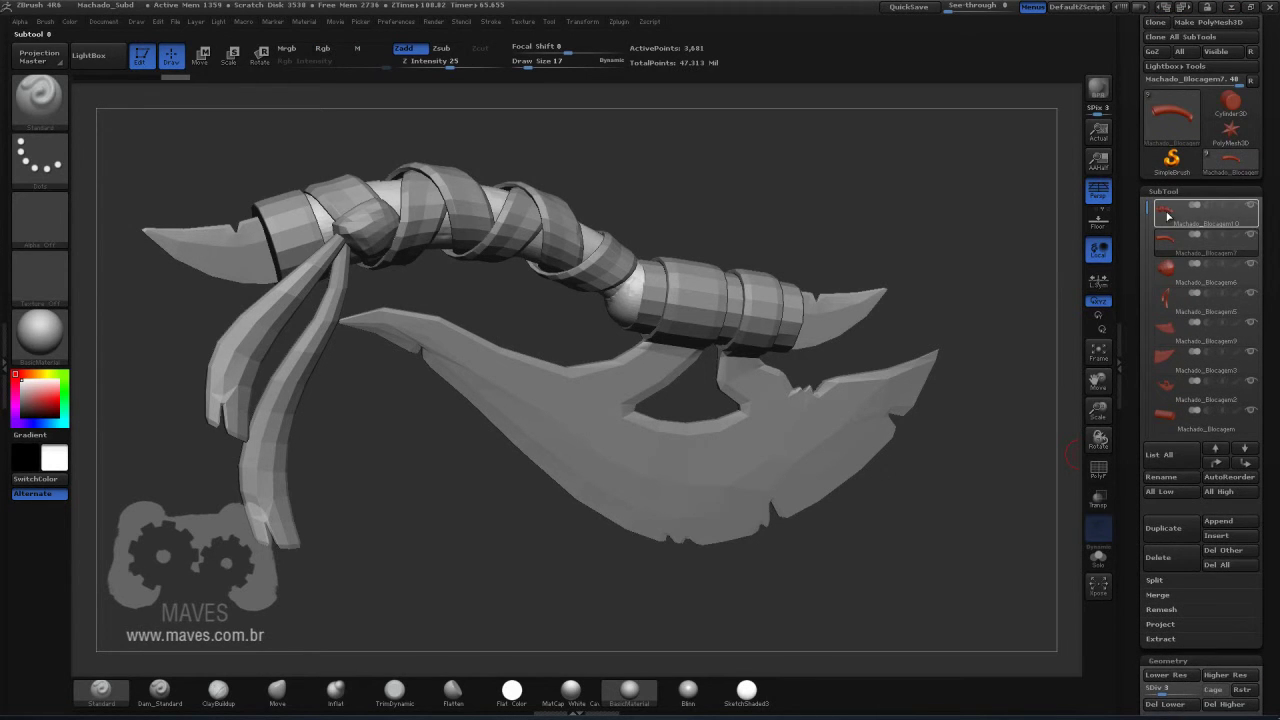
{"action": "left_click", "coordinate": [1167, 216]}
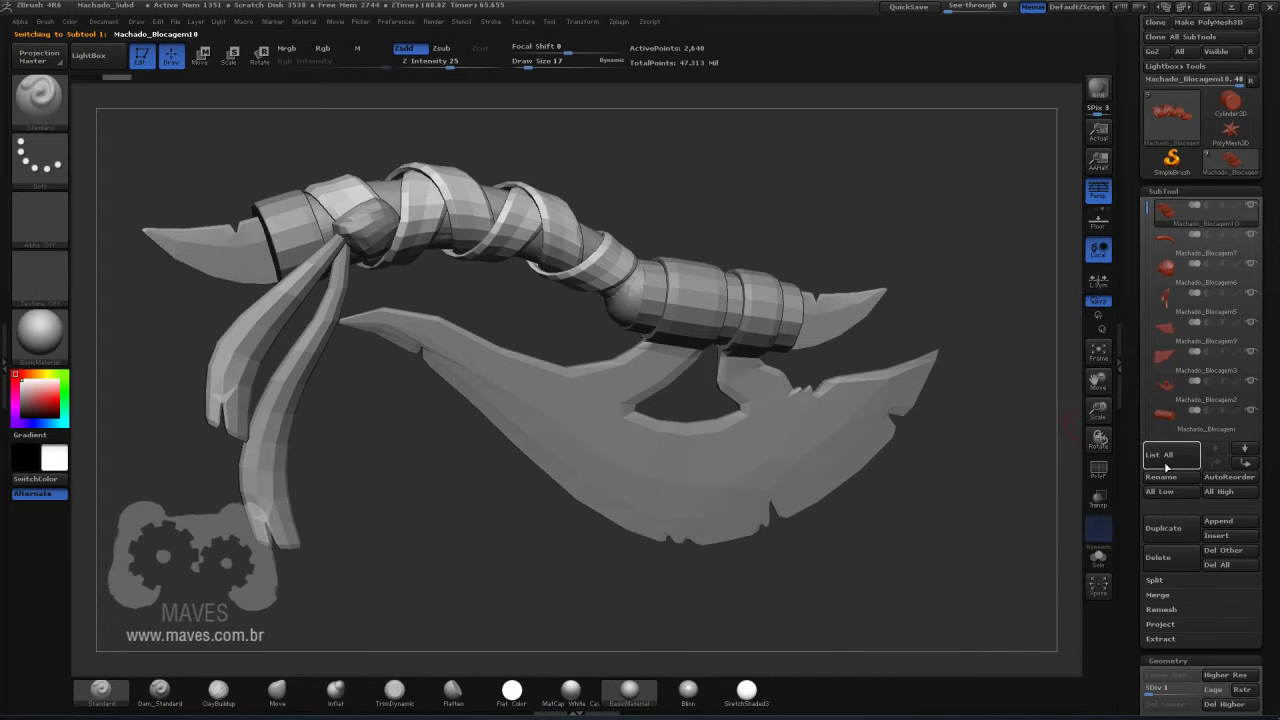
{"action": "scroll", "coordinate": [1132, 445], "scroll_direction": "down", "scroll_amount": 2}
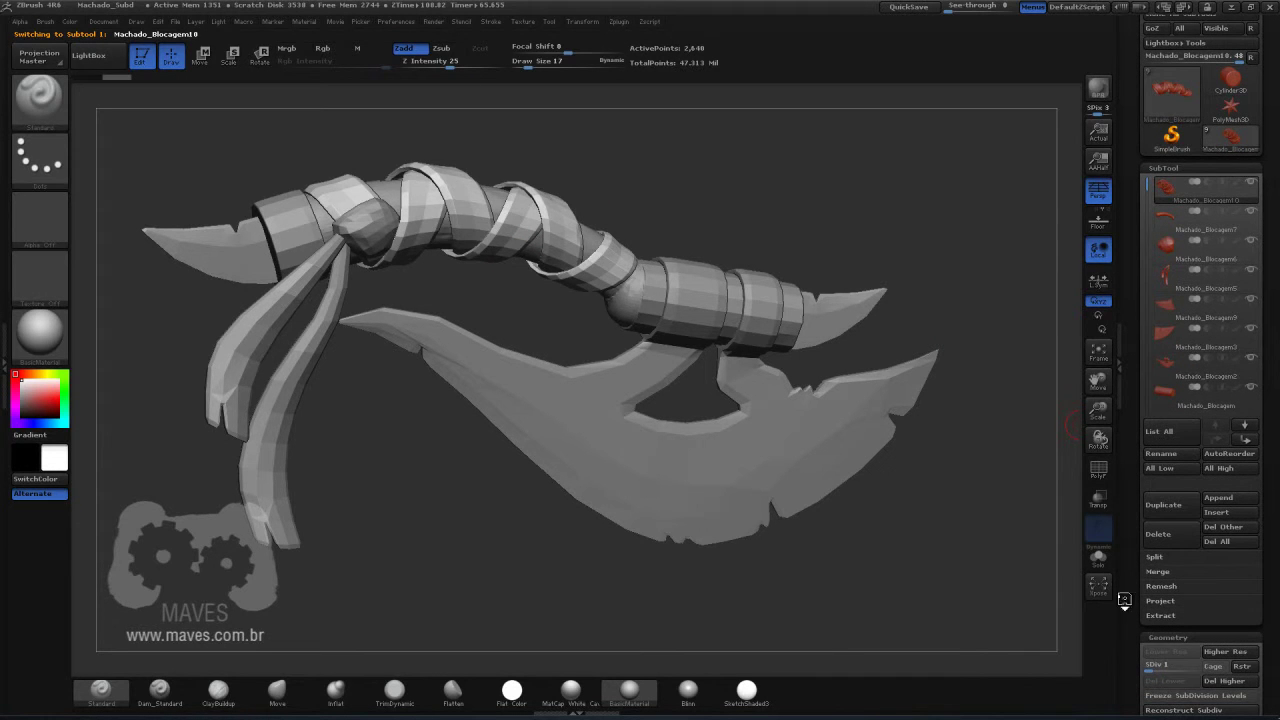
{"action": "key", "text": "d"}
{"action": "key", "text": "d"}
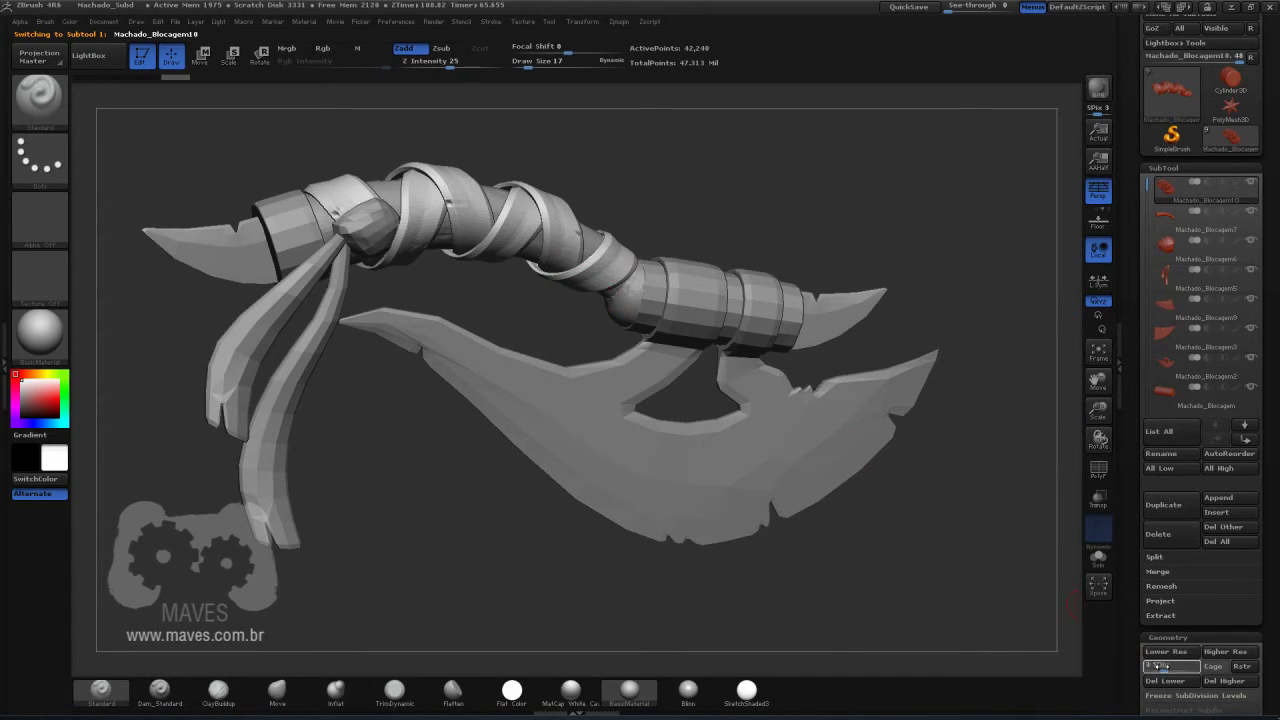
{"action": "left_click_drag", "start_coordinate": [846, 189], "coordinate": [772, 207]}
{"action": "key", "text": "f"}
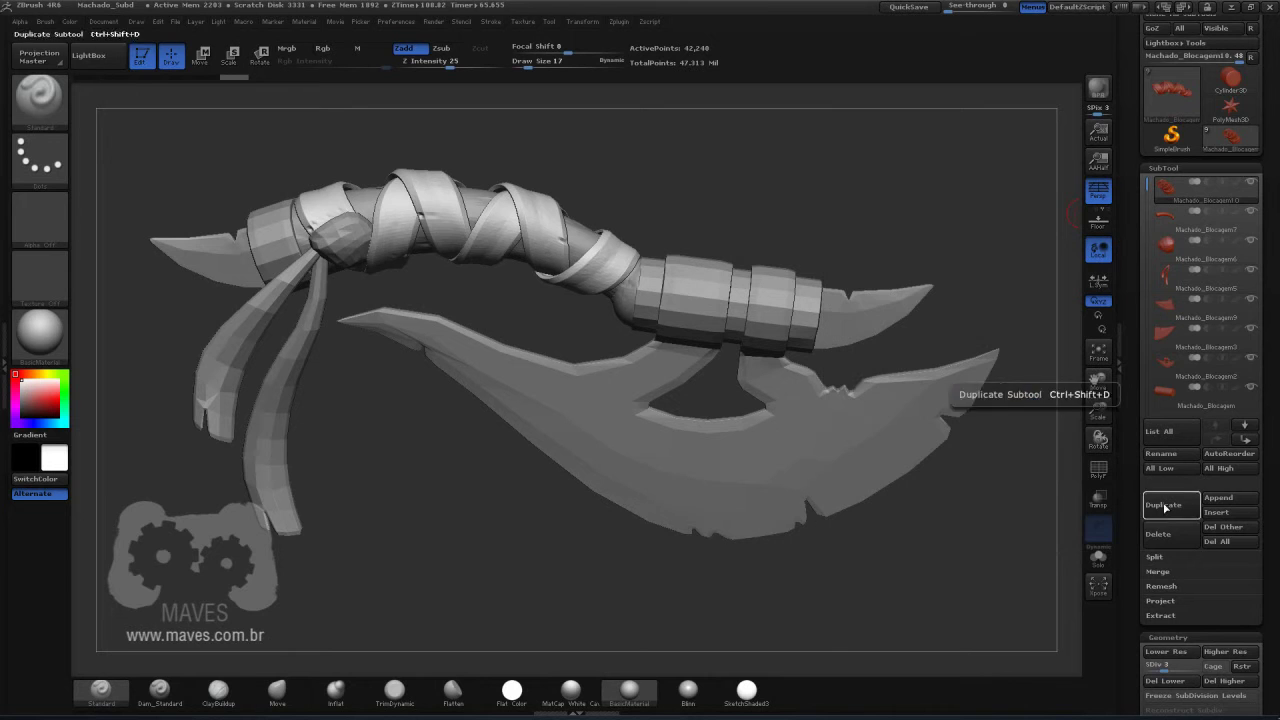
Step: MergeDown Machado_Blocagem7 into Machado_Blocagem10, confirming the non-undoable merge
{"action": "left_click", "coordinate": [1157, 572]}
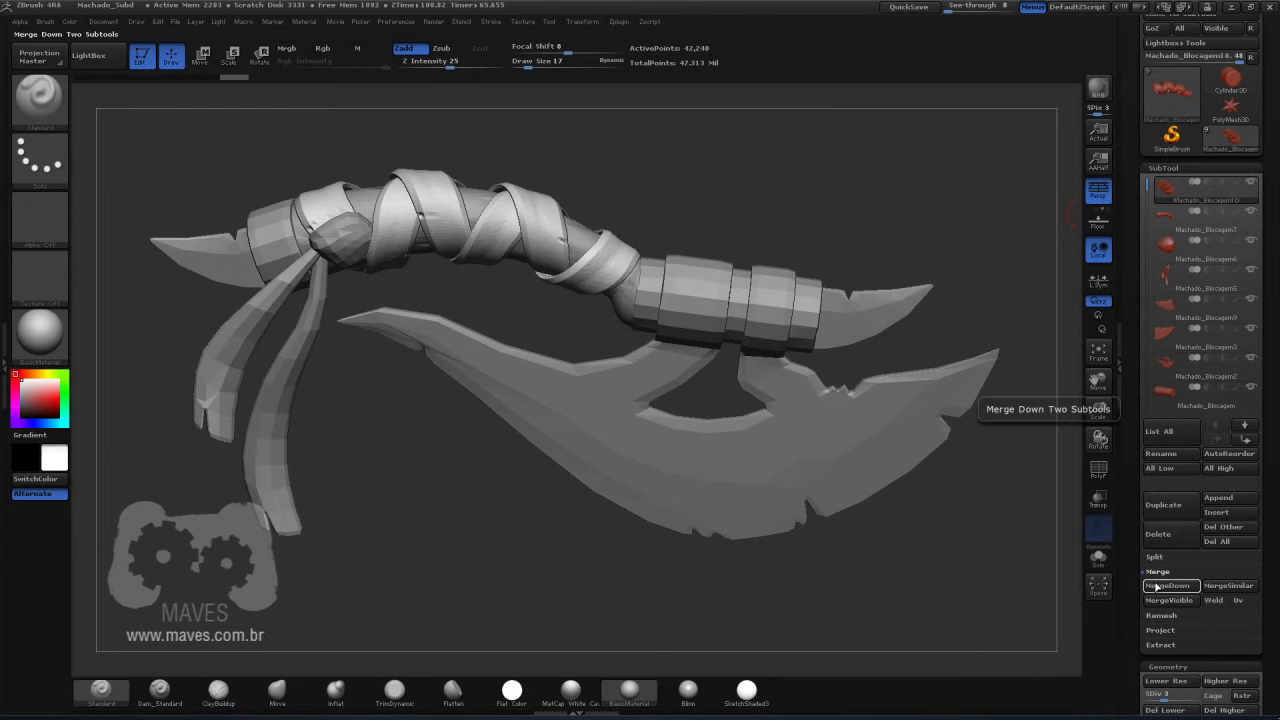
{"action": "left_click", "coordinate": [1174, 589]}
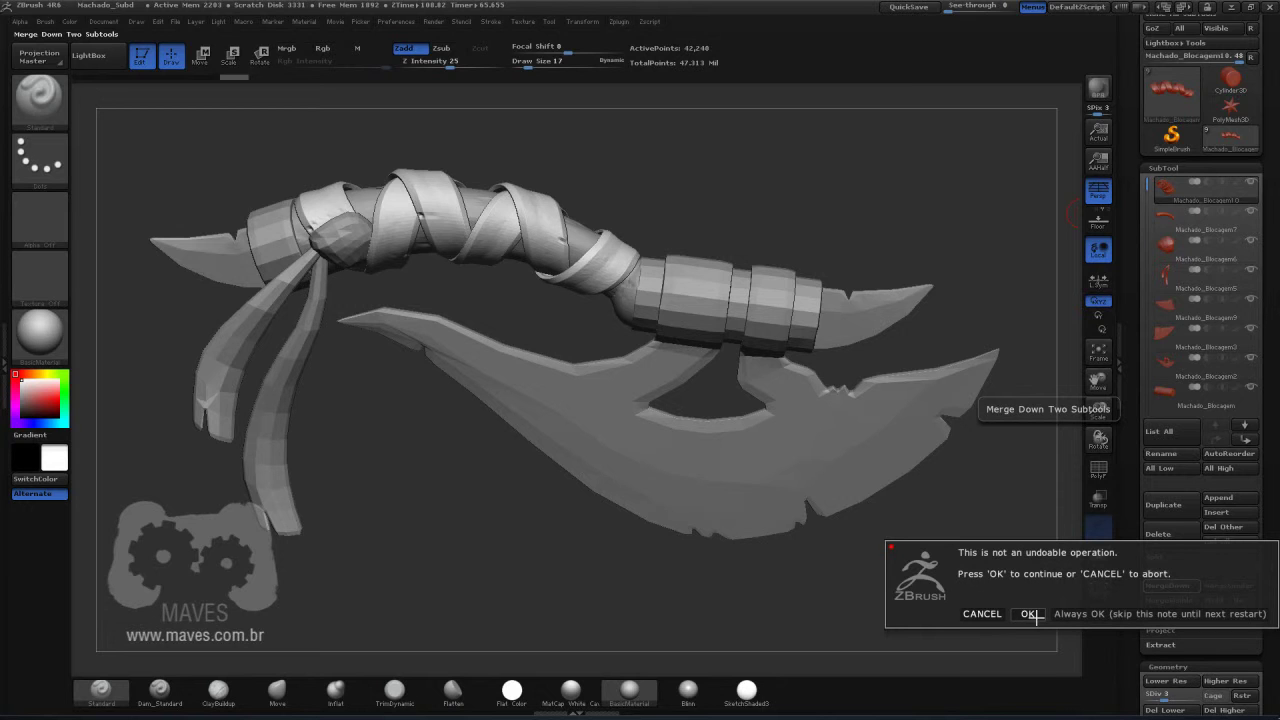
{"action": "left_click", "coordinate": [1028, 614]}
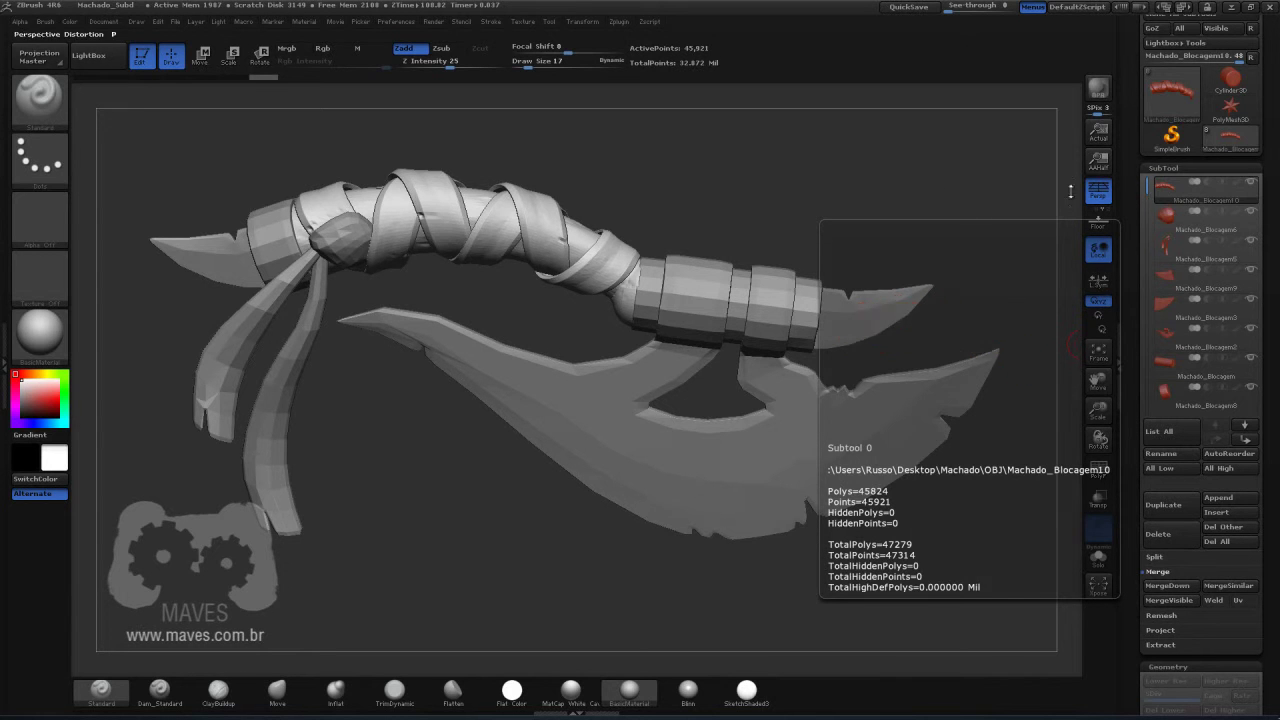
Step: Zoom in on the wrapped grip and enter 25 as the new DynaMesh Resolution
{"action": "left_click_drag", "start_coordinate": [860, 190], "coordinate": [816, 186]}
{"action": "left_click_drag", "start_coordinate": [737, 168], "coordinate": [764, 215], "text": "alt"}
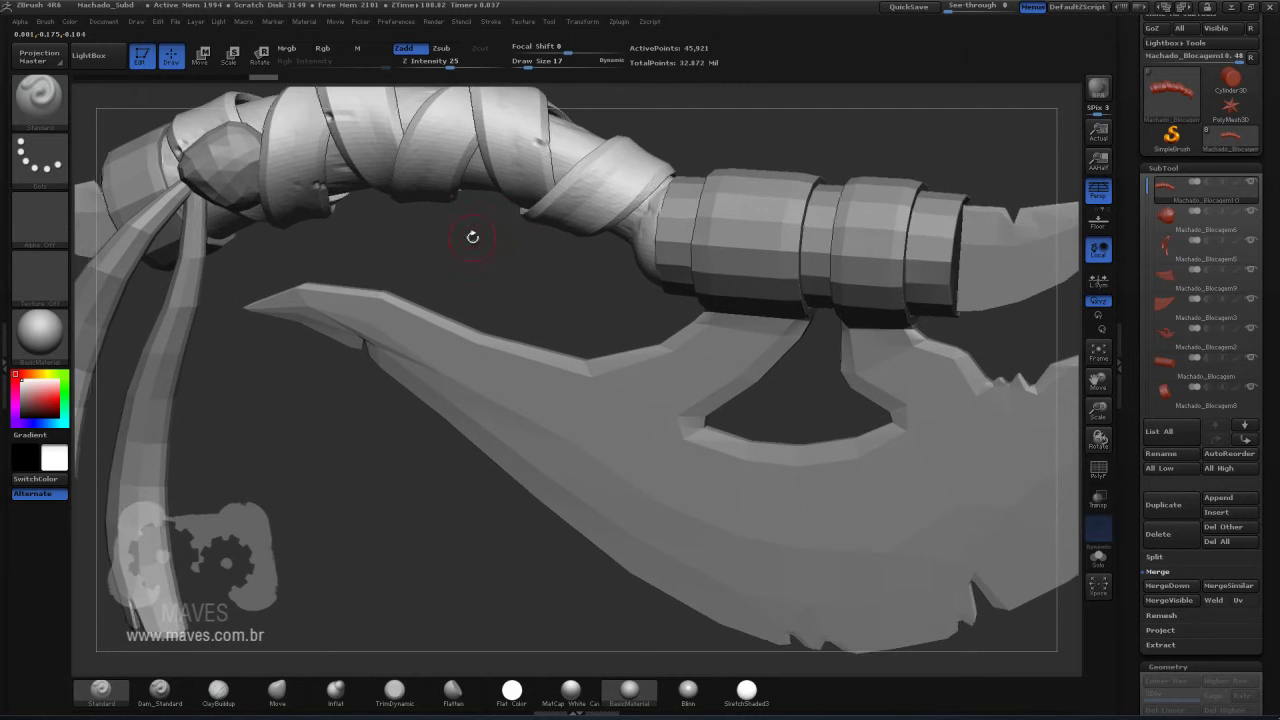
{"action": "left_click_drag", "start_coordinate": [478, 238], "coordinate": [568, 438]}
{"action": "left_click_drag", "start_coordinate": [764, 300], "coordinate": [736, 316]}
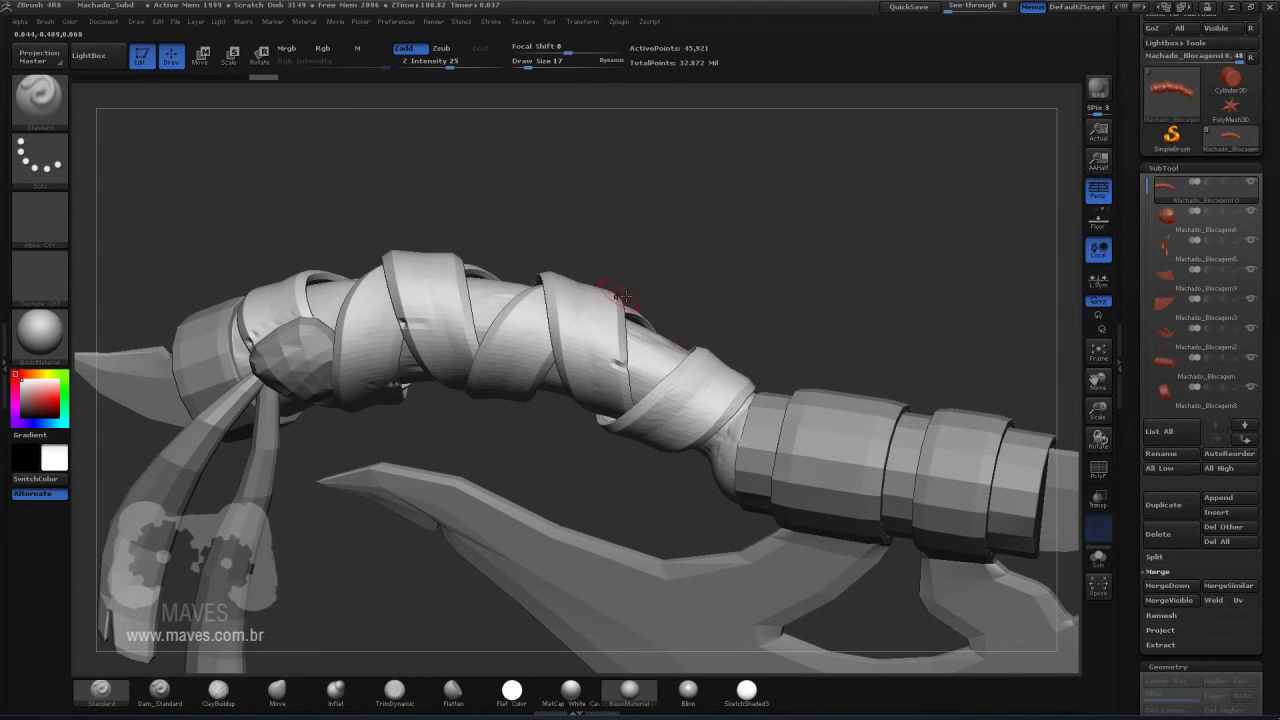
{"action": "left_click_drag", "start_coordinate": [1130, 463], "coordinate": [1129, 336]}
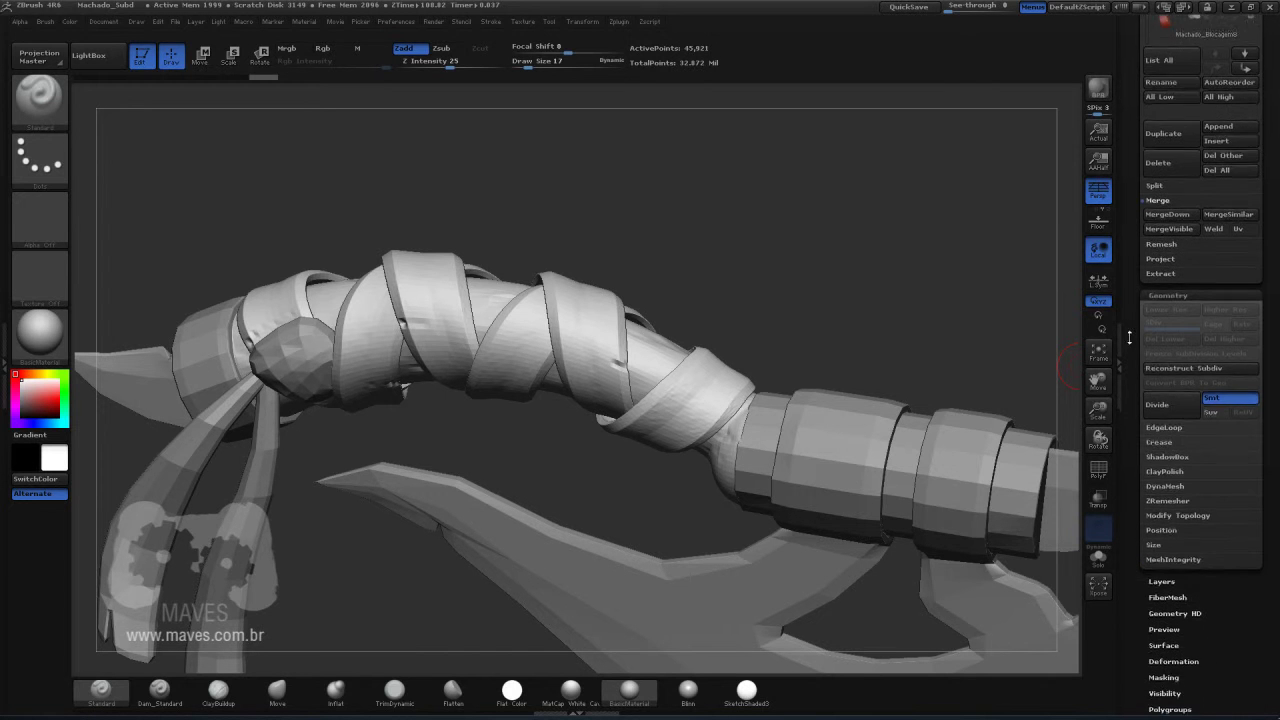
{"action": "left_click", "coordinate": [1166, 483]}
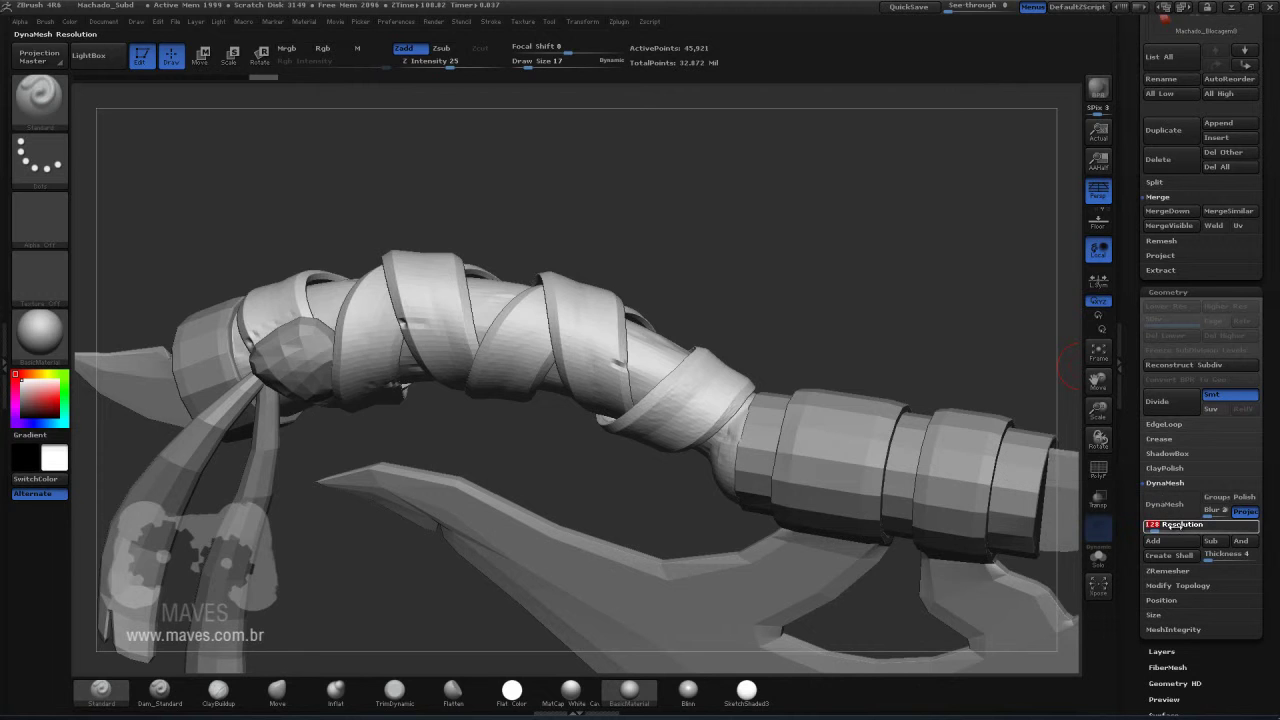
{"action": "type", "text": "25"}
{"action": "key", "text": "Return"}
Step: Set DynaMesh Resolution to 248, remesh the grip, and orbit to inspect the fused wrap
{"action": "left_click_drag", "start_coordinate": [1155, 527], "coordinate": [1160, 527]}
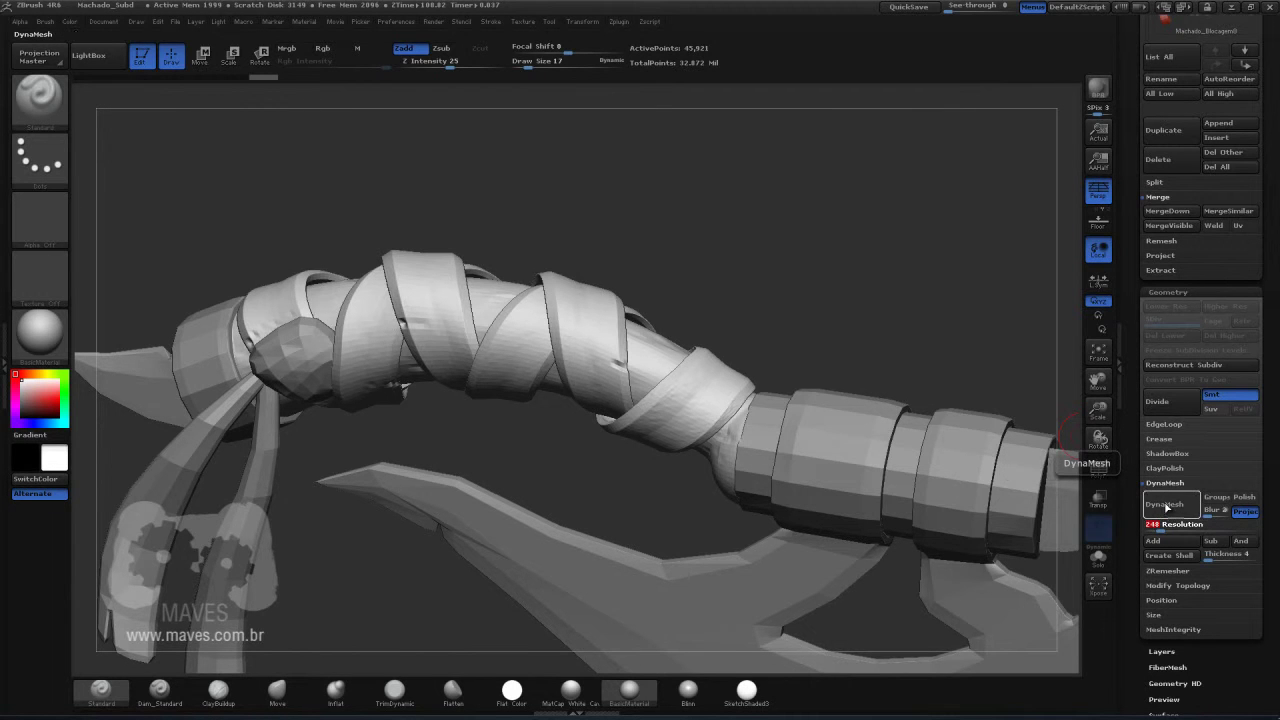
{"action": "left_click", "coordinate": [1166, 504]}
{"action": "mouse_move", "coordinate": [806, 280]}
{"action": "left_mouse_down"}
{"action": "mouse_move", "coordinate": [731, 476]}
{"action": "mouse_move", "coordinate": [586, 229]}
{"action": "mouse_move", "coordinate": [749, 286]}
{"action": "mouse_move", "coordinate": [620, 368]}
{"action": "mouse_move", "coordinate": [650, 380]}
{"action": "left_mouse_up"}
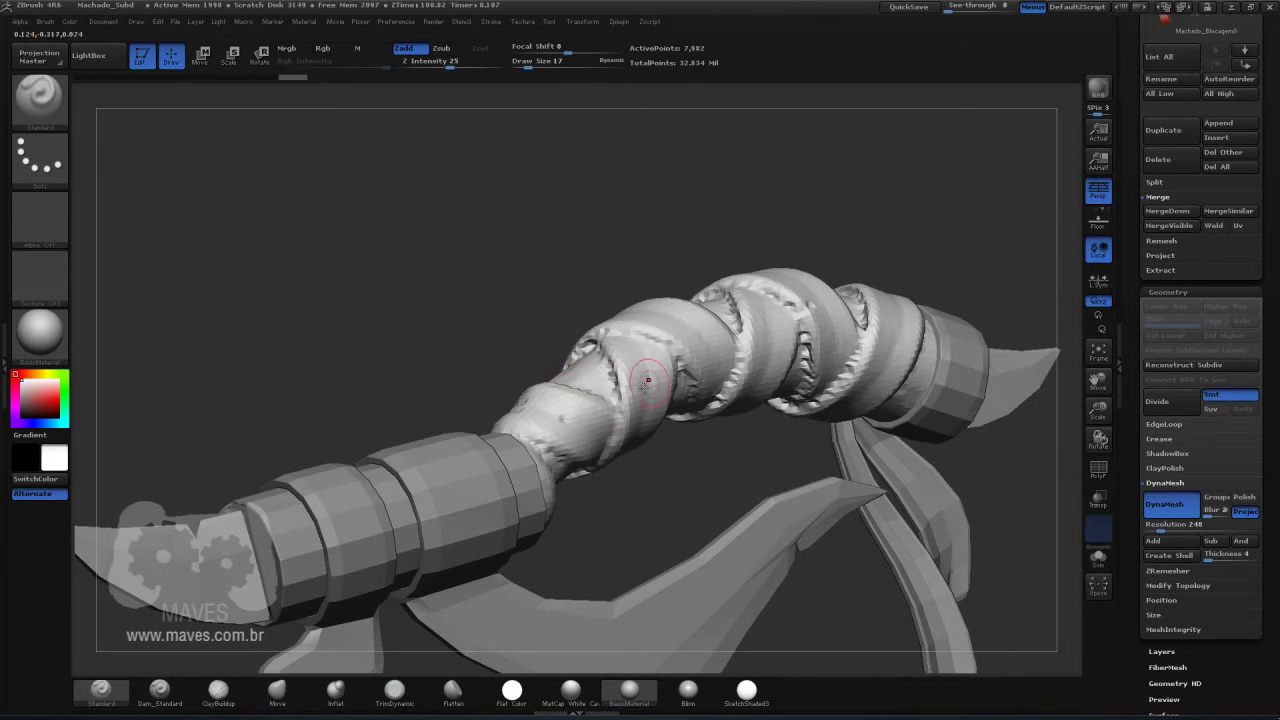
{"action": "left_click_drag", "start_coordinate": [677, 491], "coordinate": [660, 400]}
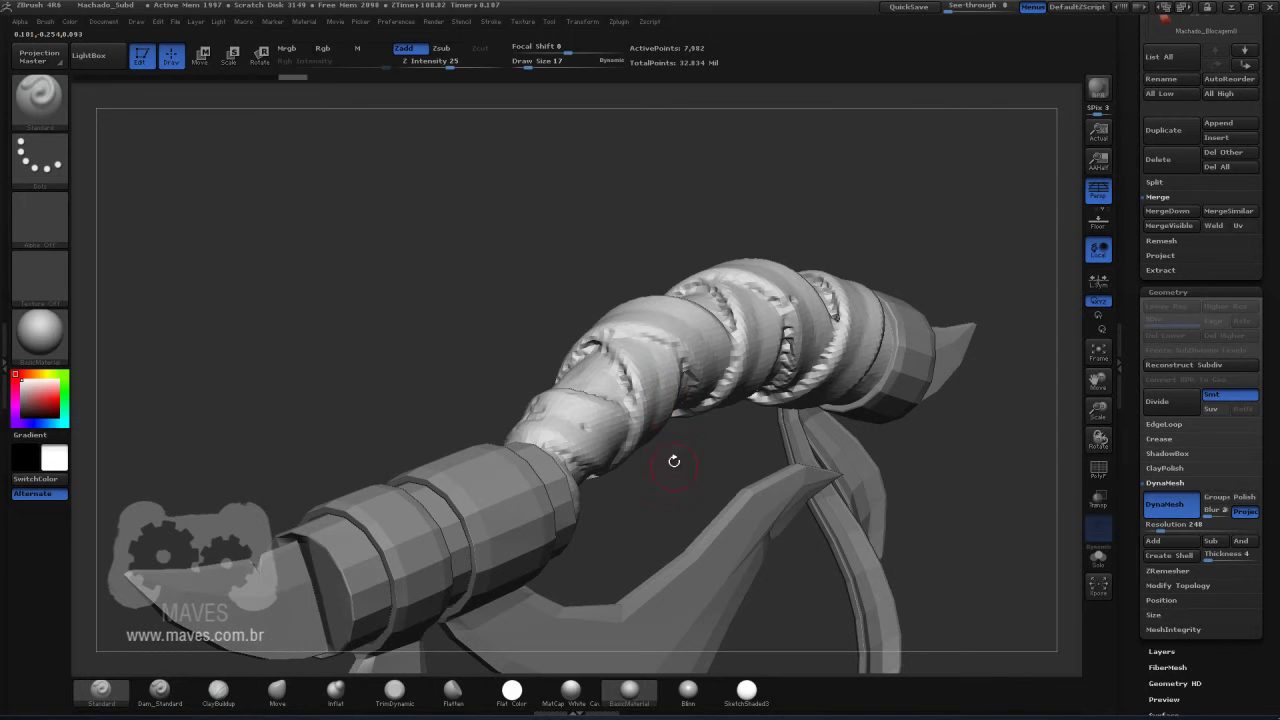
{"action": "left_click_drag", "start_coordinate": [688, 470], "coordinate": [720, 430]}
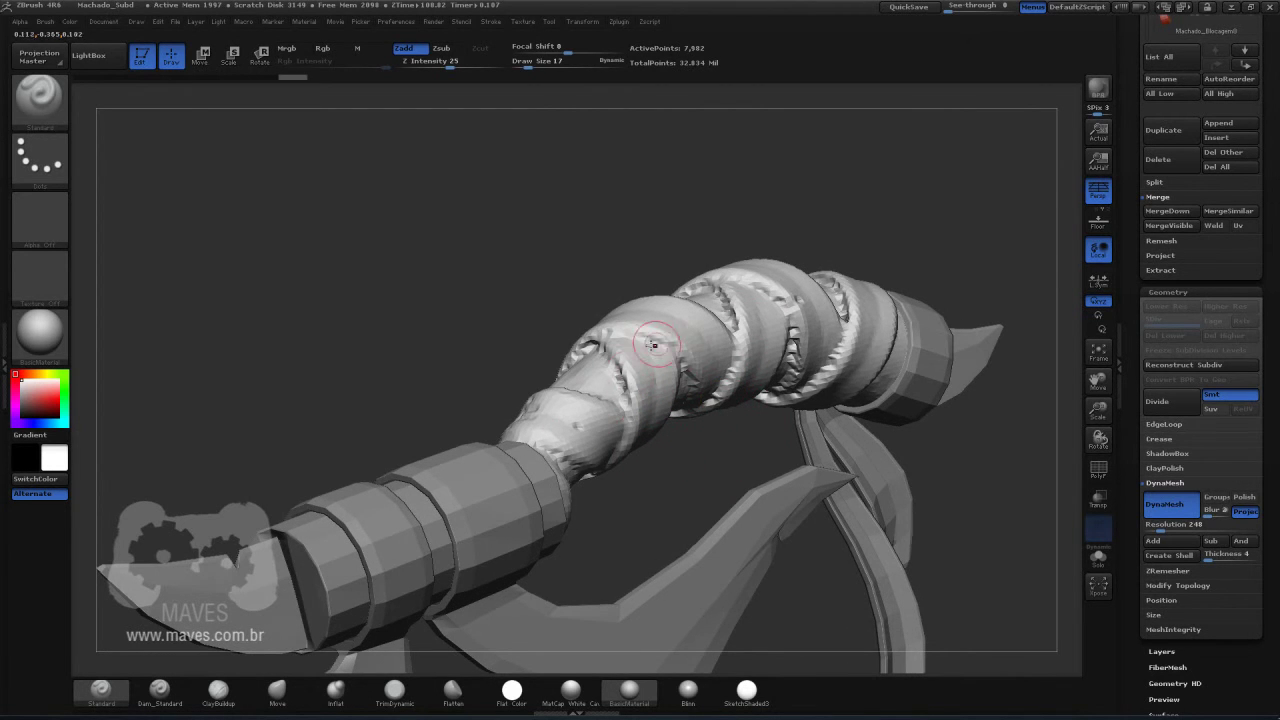
{"action": "left_click_drag", "start_coordinate": [698, 479], "coordinate": [748, 262]}
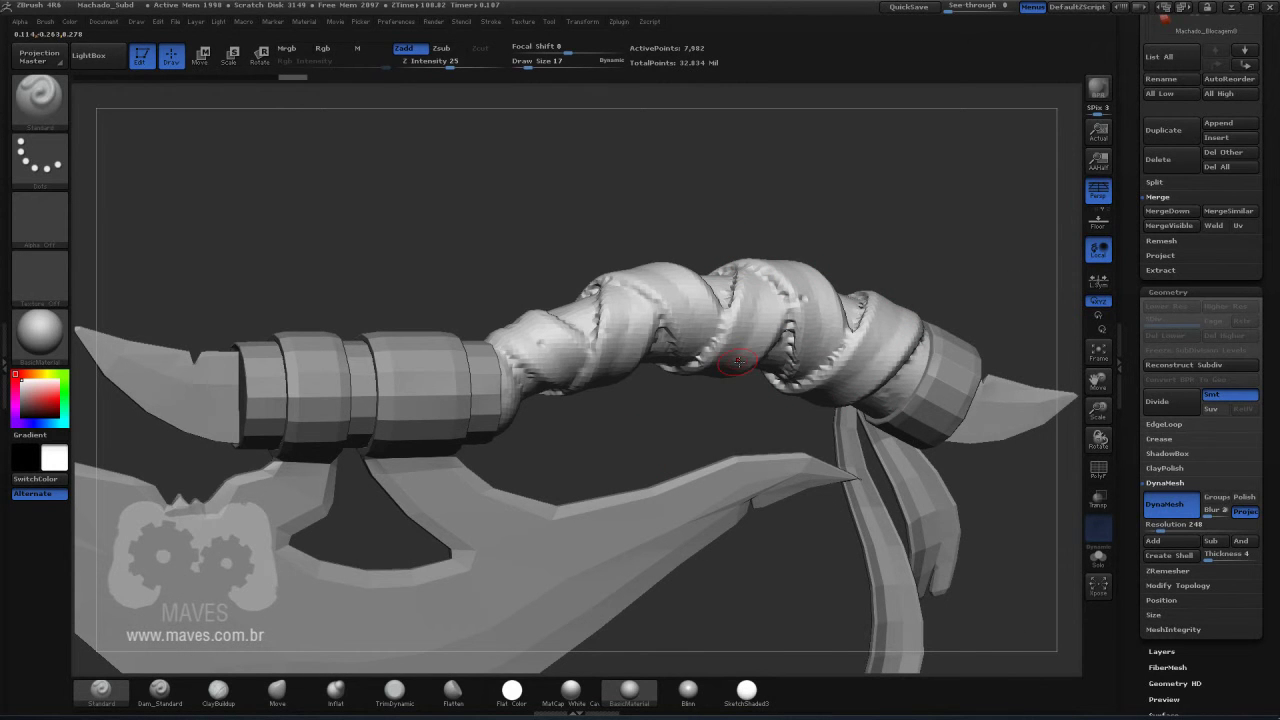
{"action": "mouse_move", "coordinate": [660, 420]}
{"action": "left_mouse_down"}
{"action": "mouse_move", "coordinate": [646, 422]}
{"action": "mouse_move", "coordinate": [760, 440]}
{"action": "left_mouse_up"}
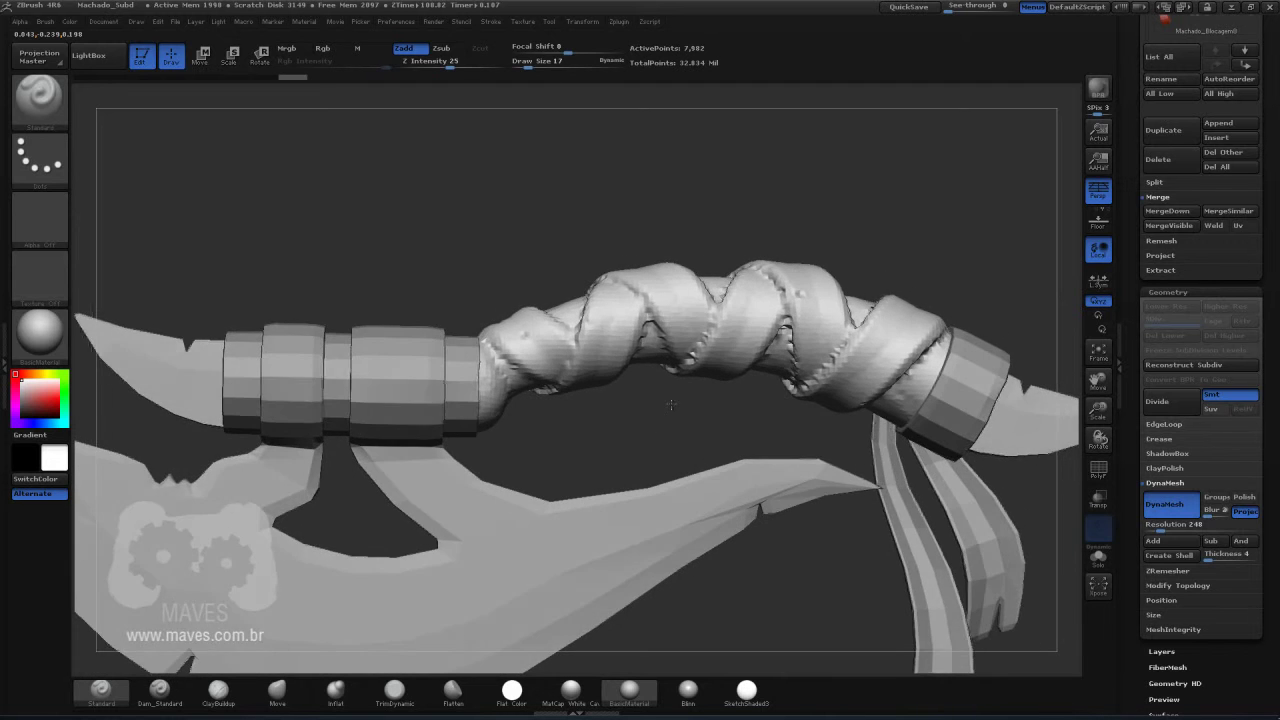
{"action": "scroll", "coordinate": [1140, 604], "scroll_direction": "up", "scroll_amount": 5}
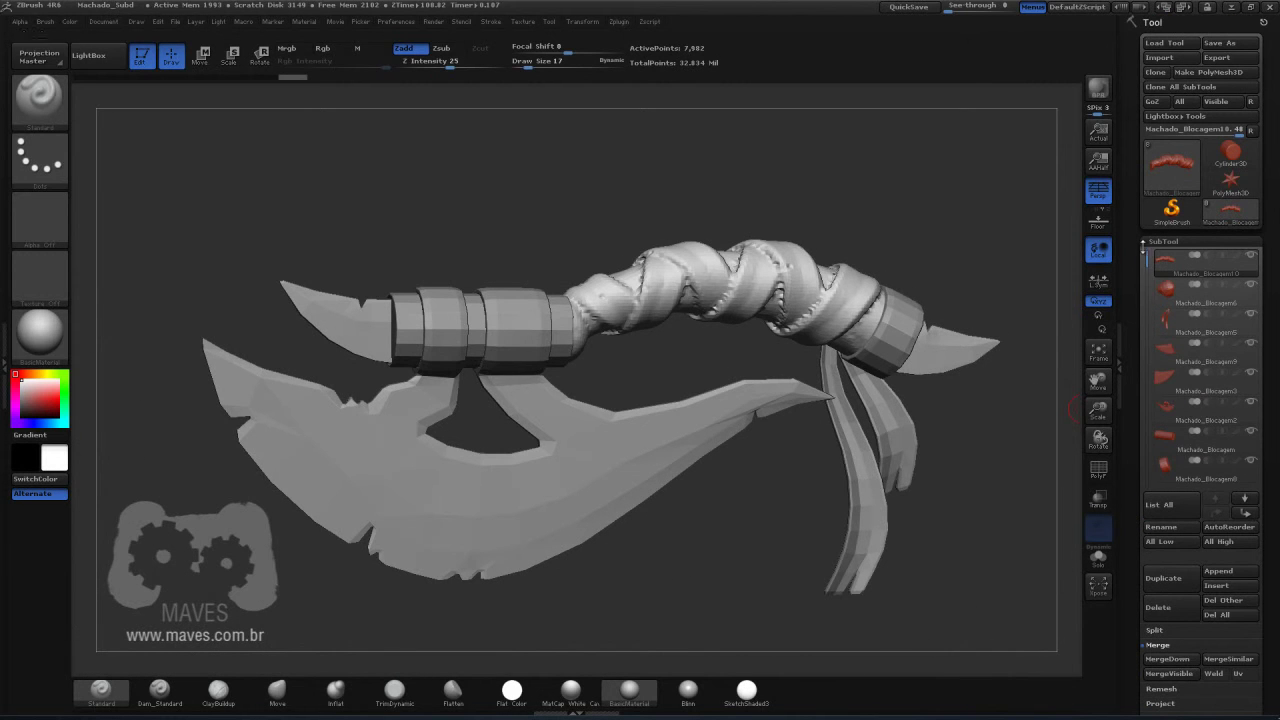
Step: Subdivide Machado_Blocagem6 and the ribbons subtool one level each
{"action": "left_click", "coordinate": [1168, 291]}
{"action": "left_click_drag", "start_coordinate": [1040, 420], "coordinate": [794, 183]}
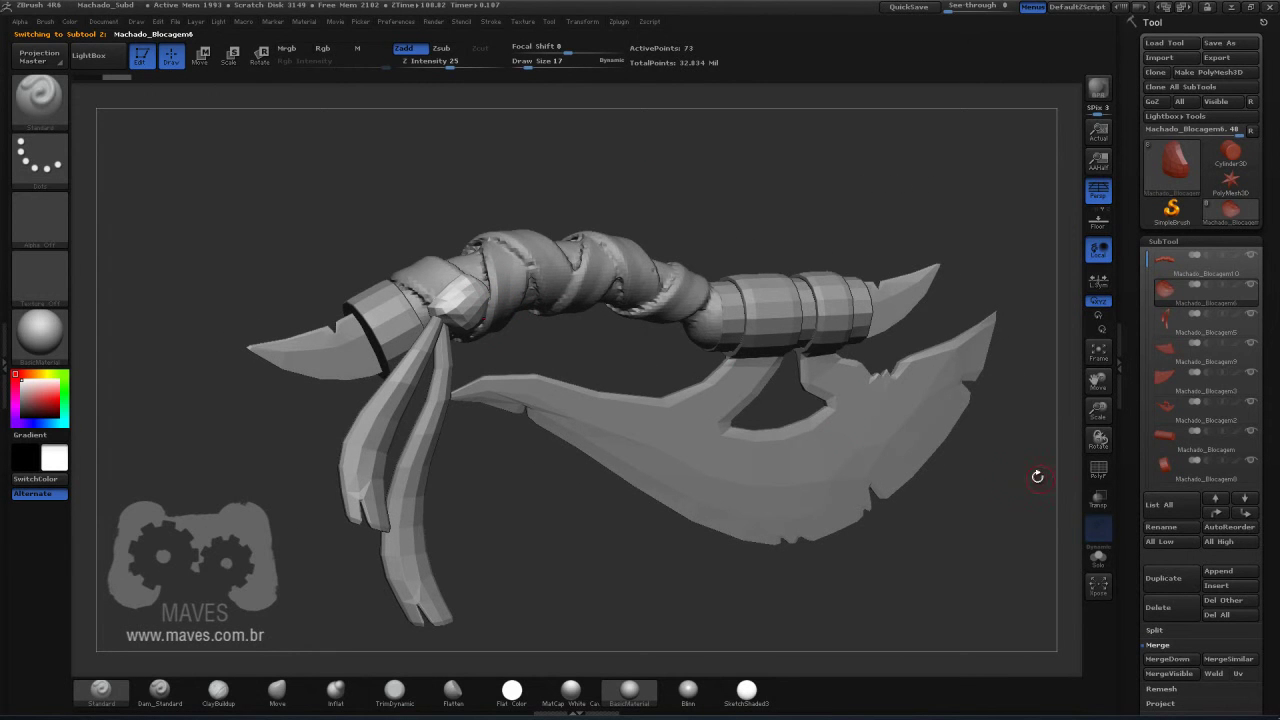
{"action": "scroll", "coordinate": [1200, 480], "scroll_direction": "down", "scroll_amount": 5}
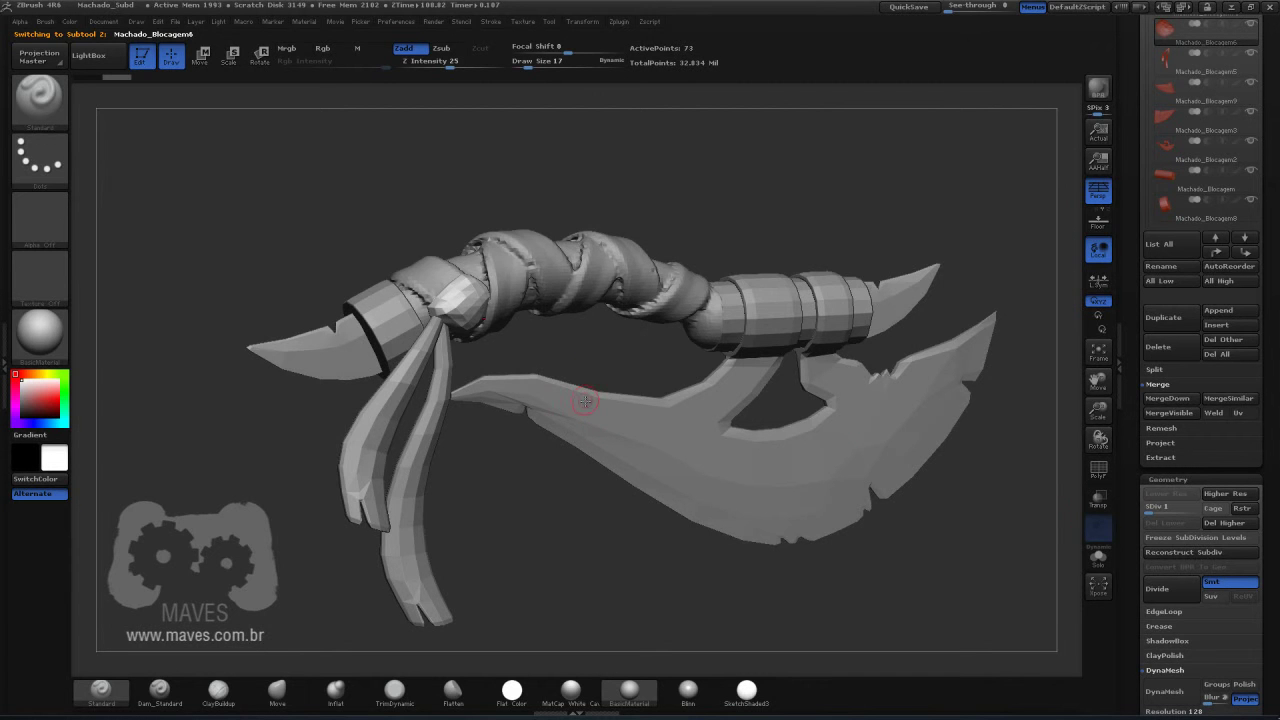
{"action": "key", "text": "ctrl+d"}
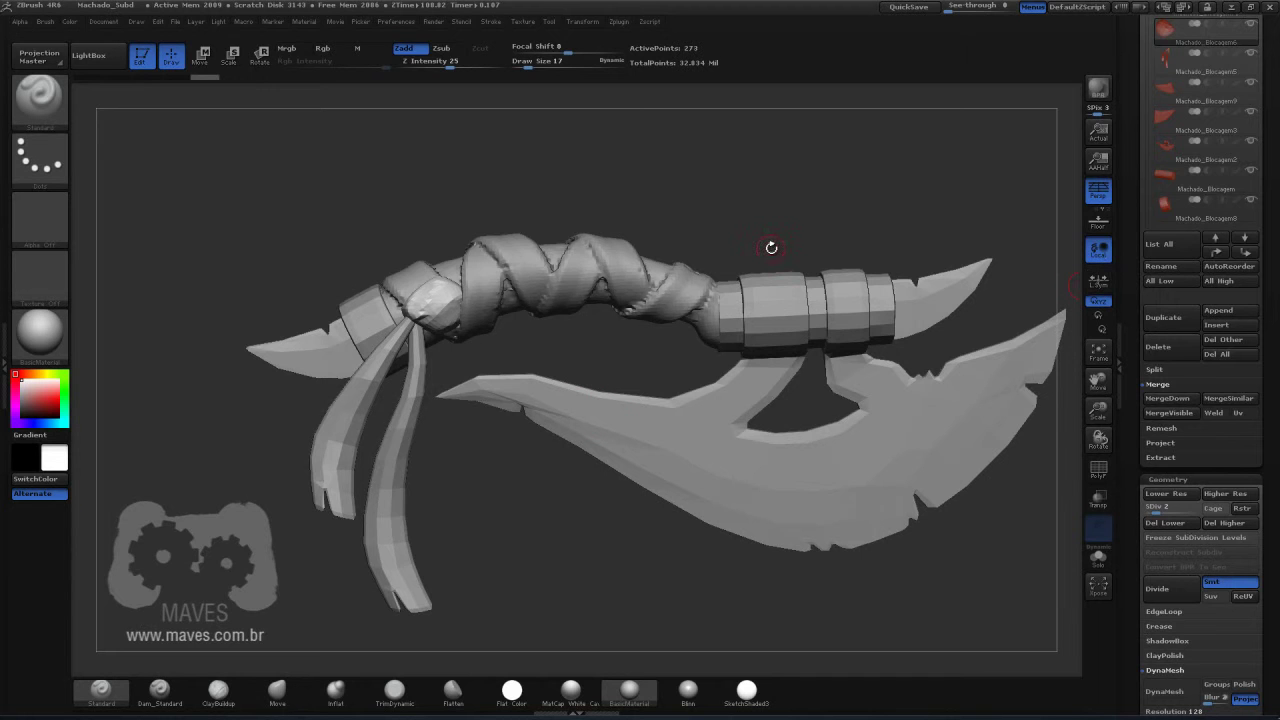
{"action": "key", "text": "alt+Down"}
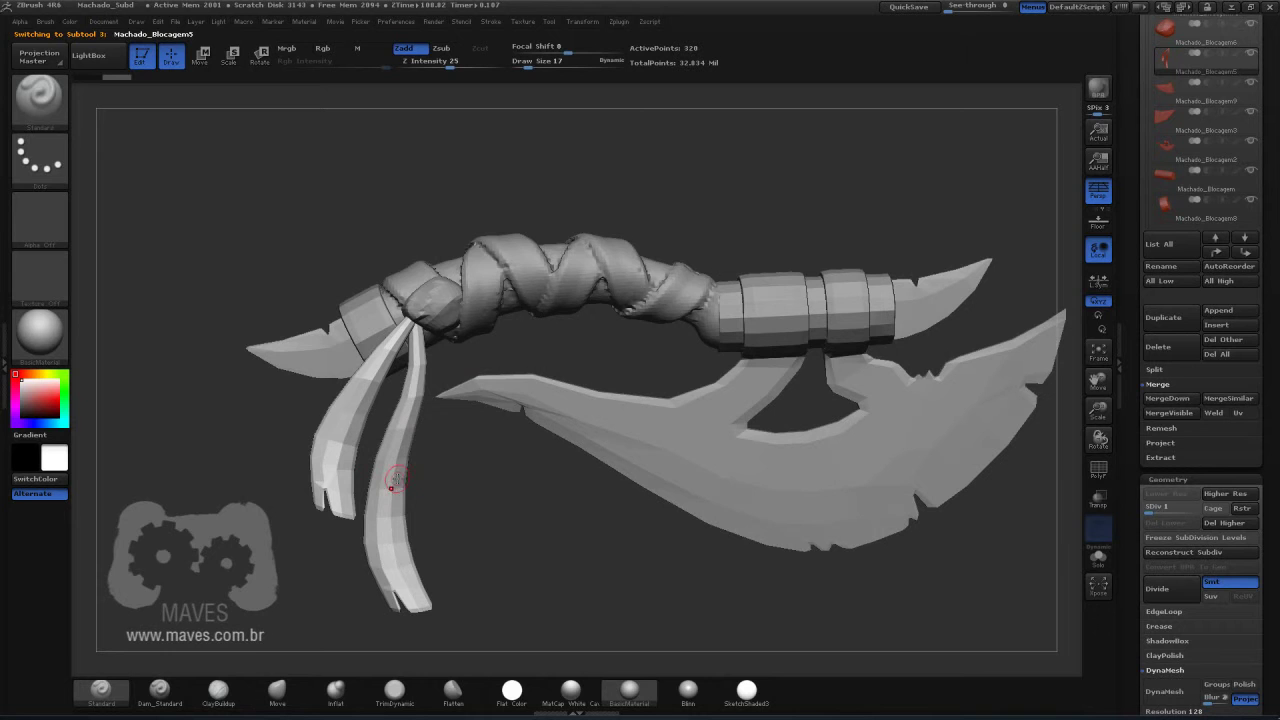
{"action": "key", "text": "ctrl+d"}
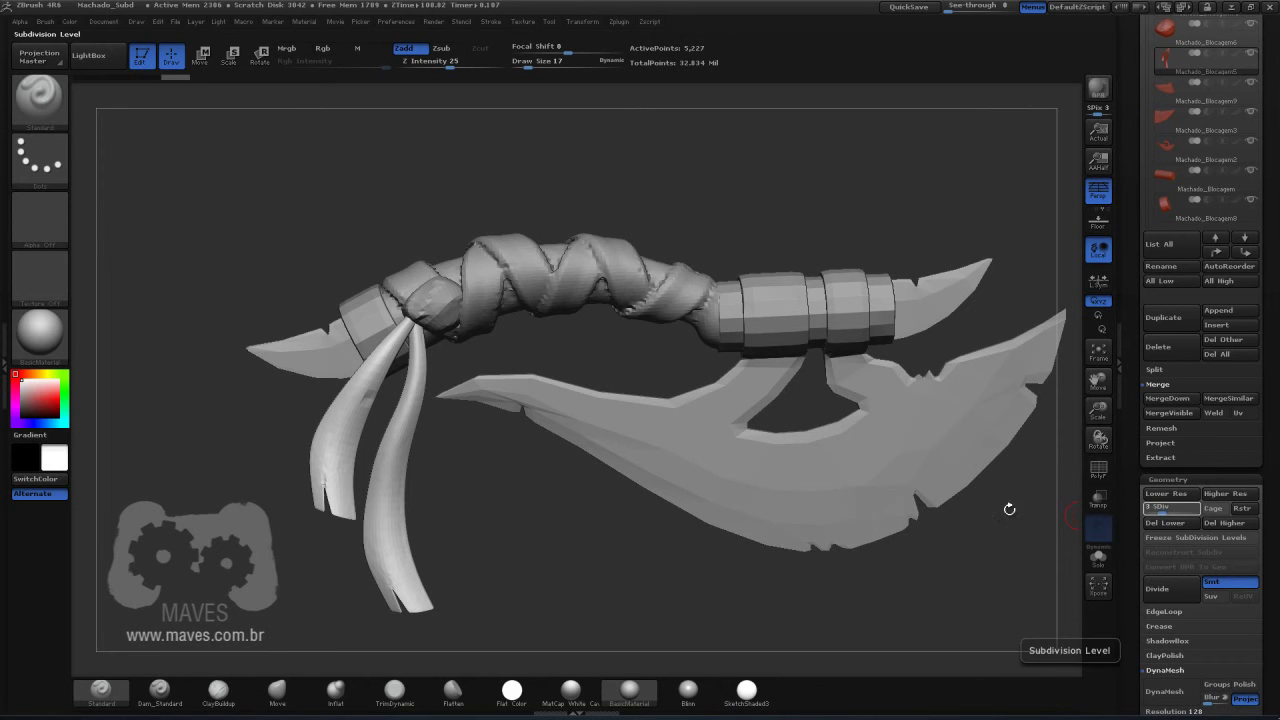
Step: Subdivide the left blade, right blade and handle band to level 3
{"action": "left_click_drag", "start_coordinate": [557, 528], "coordinate": [763, 103]}
{"action": "left_click", "coordinate": [409, 255], "text": "alt"}
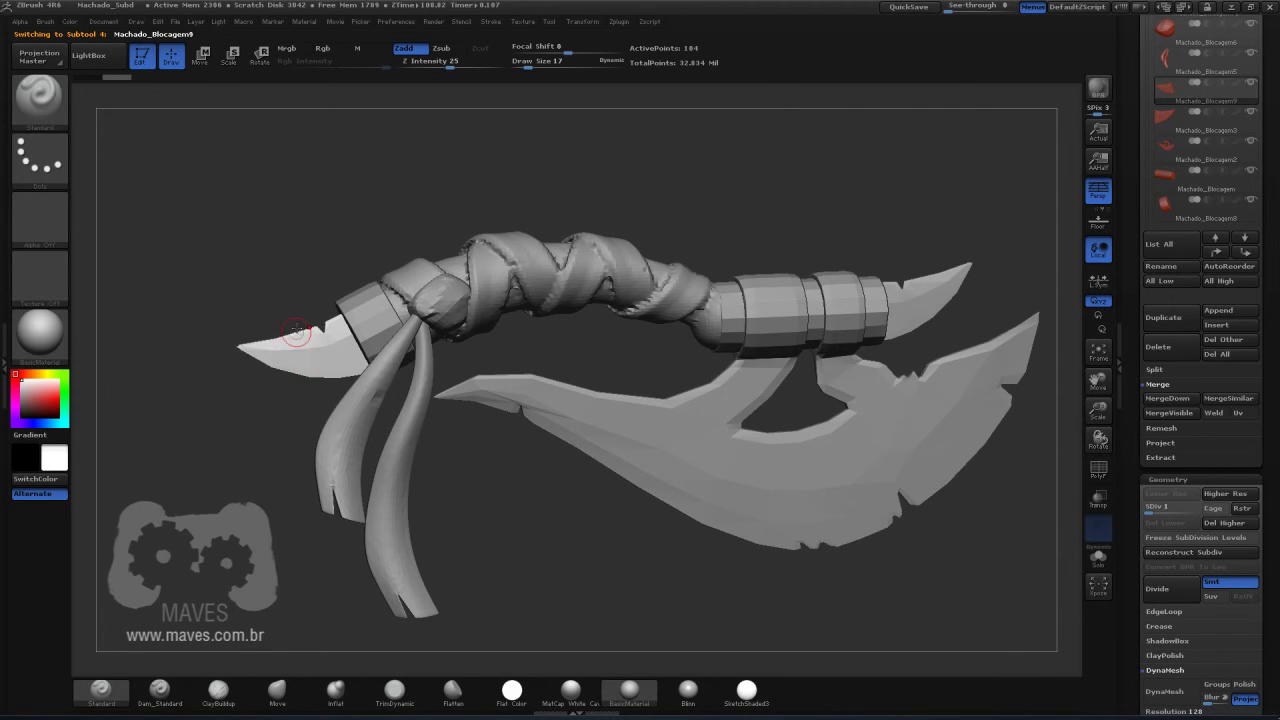
{"action": "key", "text": "d"}
{"action": "key", "text": "d"}
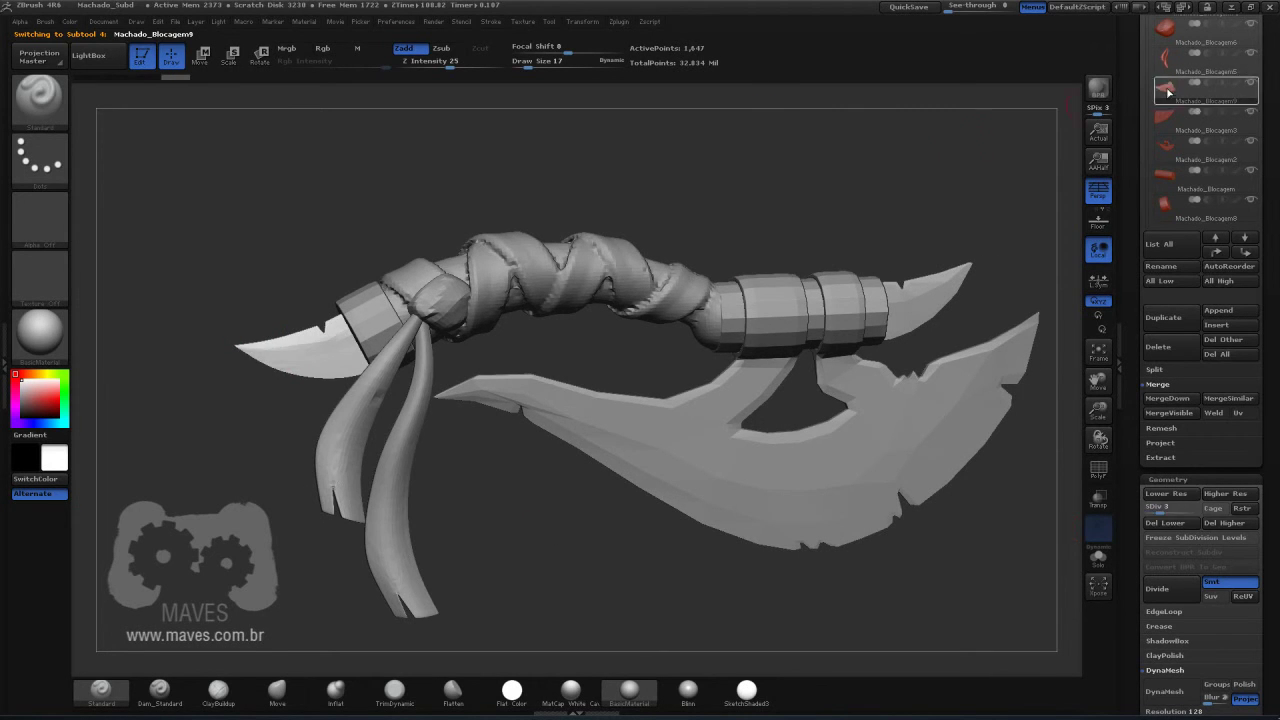
{"action": "left_click", "coordinate": [934, 286], "text": "alt"}
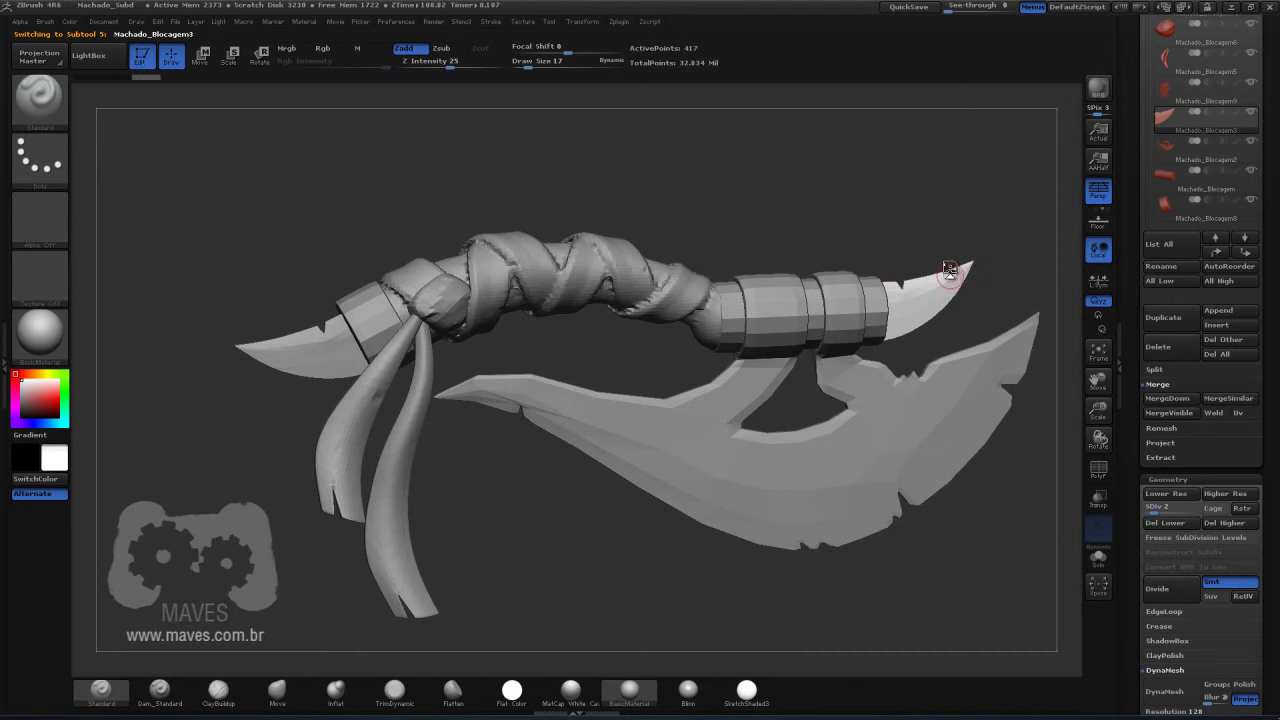
{"action": "key", "text": "d"}
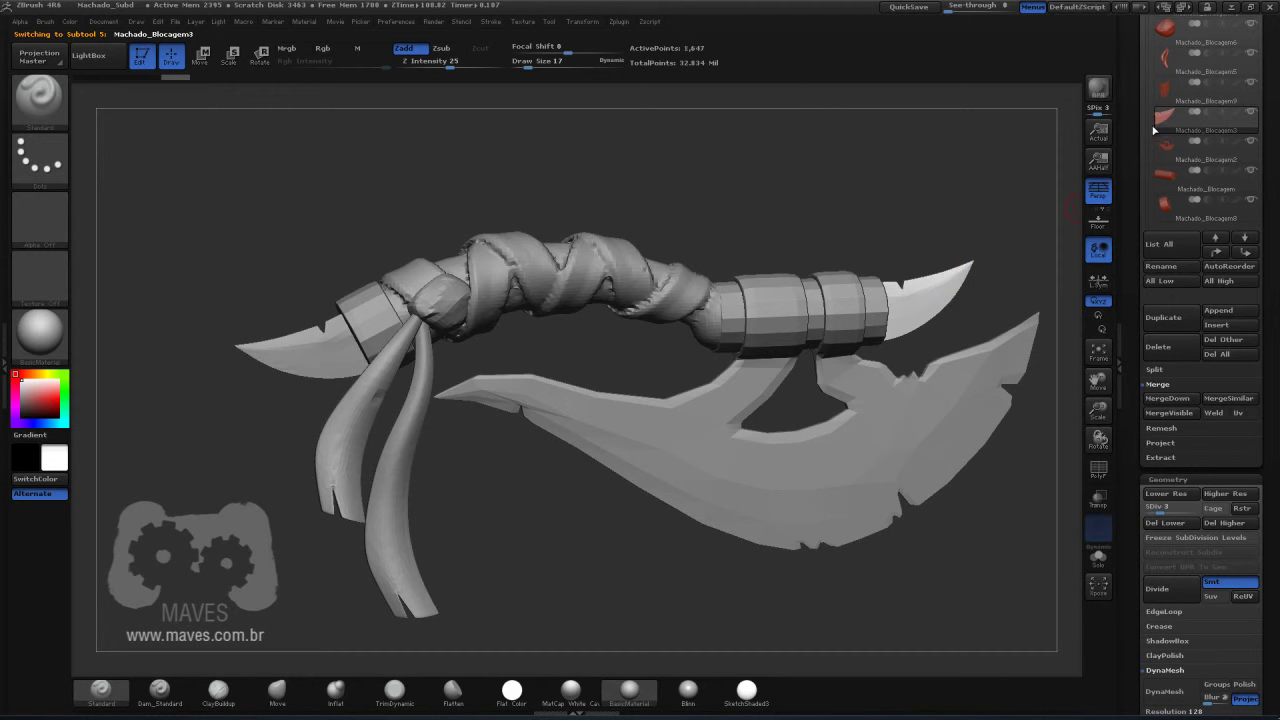
{"action": "left_click", "coordinate": [828, 322], "text": "alt"}
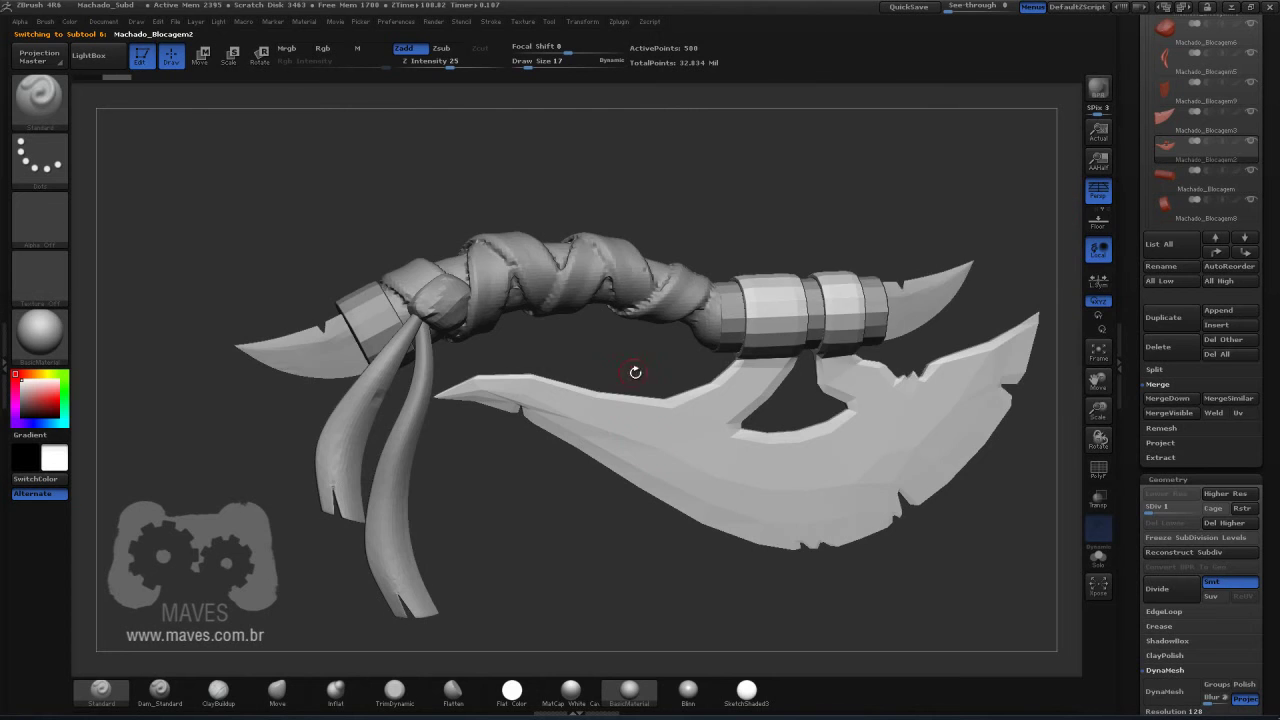
{"action": "key", "text": "d"}
{"action": "key", "text": "d"}
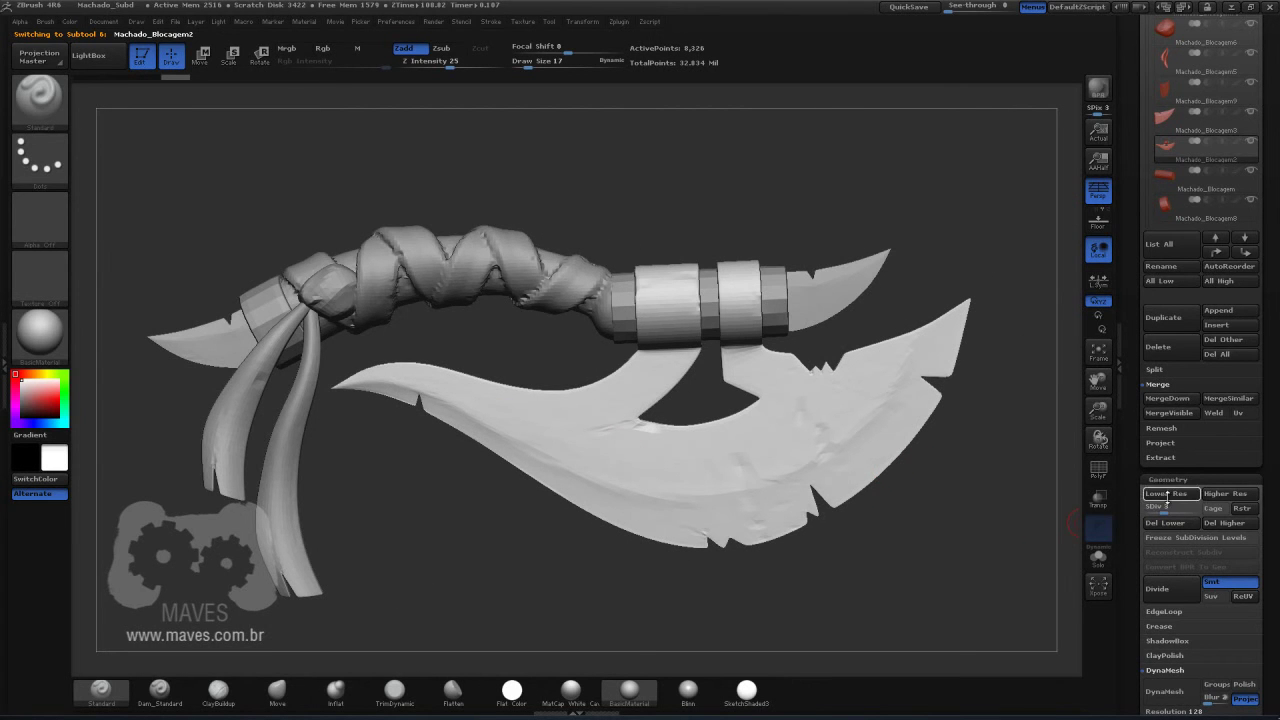
Step: Subdivide Machado_Blocagem and Machado_Blocagem8 to level 3
{"action": "left_click", "coordinate": [1168, 178]}
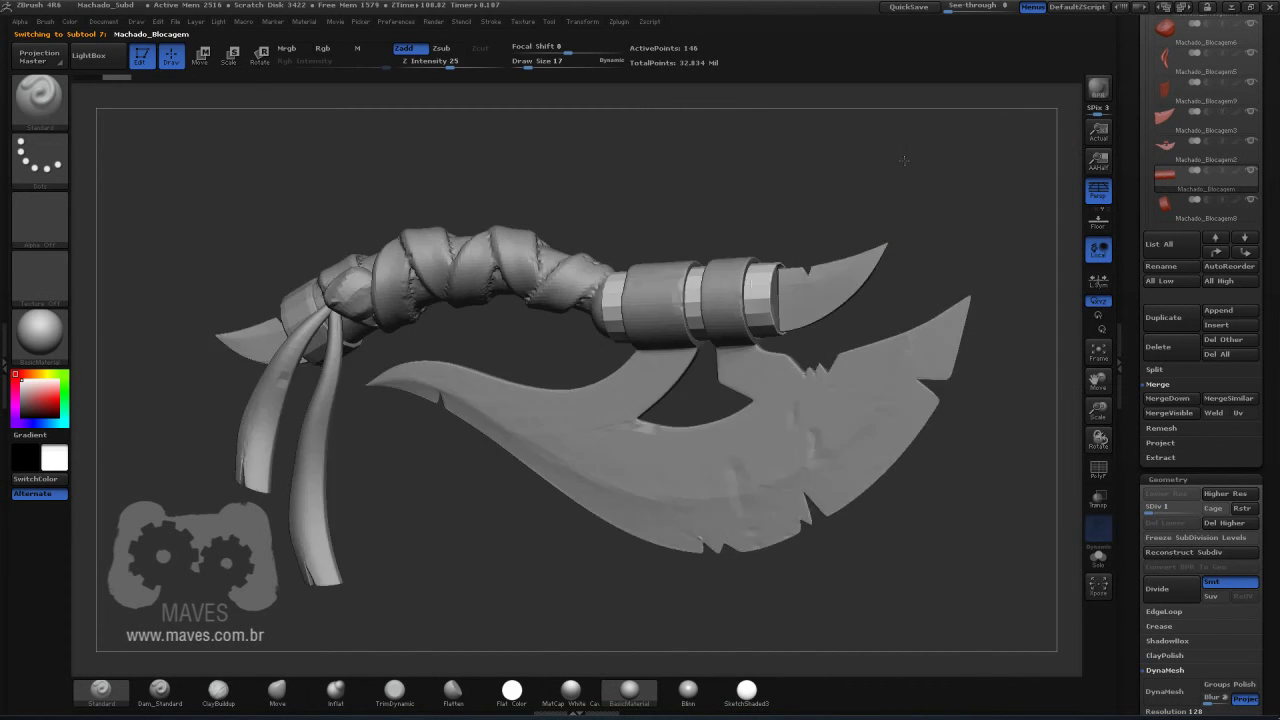
{"action": "left_click_drag", "start_coordinate": [922, 167], "coordinate": [853, 207]}
{"action": "key", "text": "d"}
{"action": "key", "text": "d"}
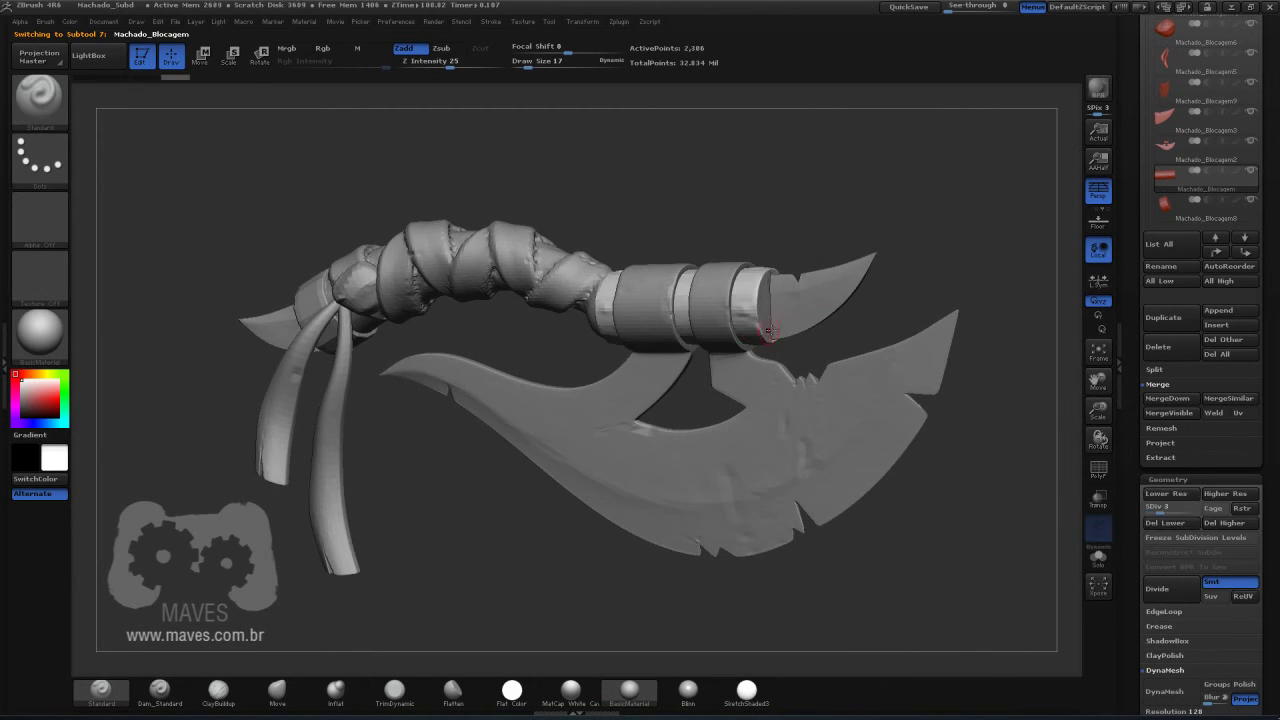
{"action": "left_click", "coordinate": [1185, 207]}
{"action": "mouse_move", "coordinate": [525, 137]}
{"action": "left_mouse_down"}
{"action": "mouse_move", "coordinate": [603, 134]}
{"action": "mouse_move", "coordinate": [554, 159]}
{"action": "left_mouse_up"}
{"action": "key", "text": "d"}
{"action": "key", "text": "d"}
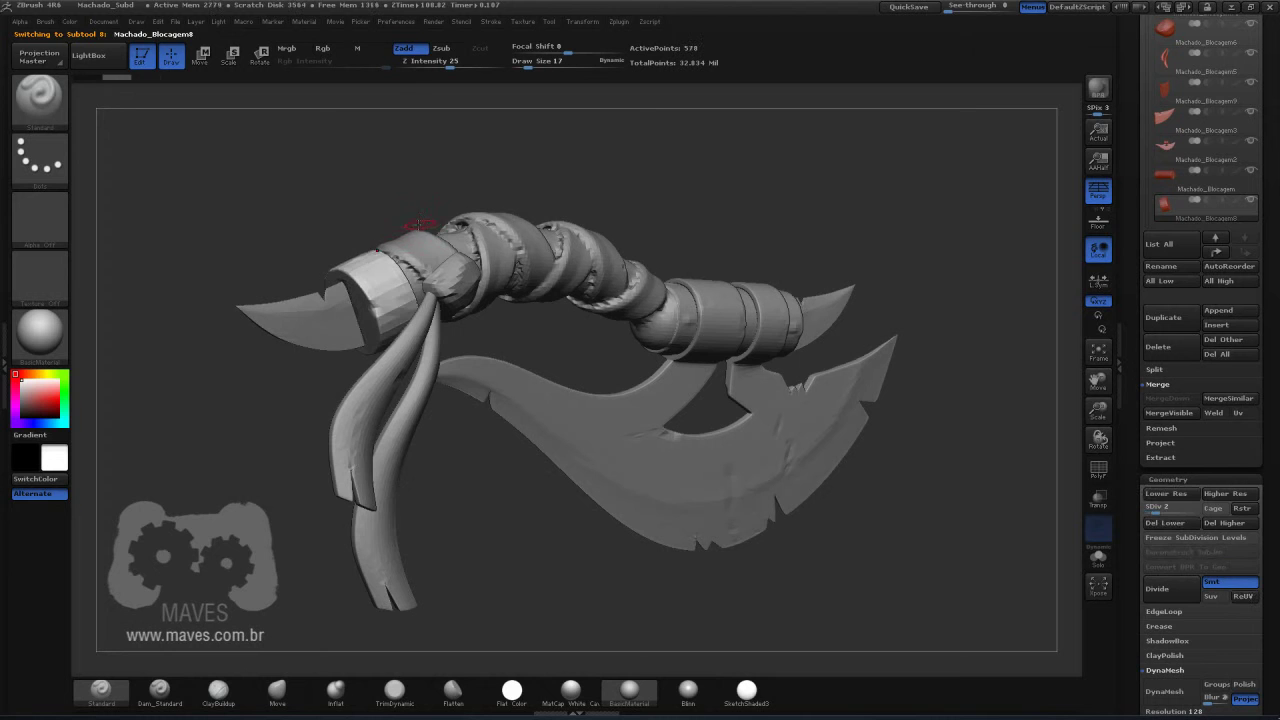
{"action": "left_click_drag", "start_coordinate": [389, 289], "coordinate": [680, 161]}
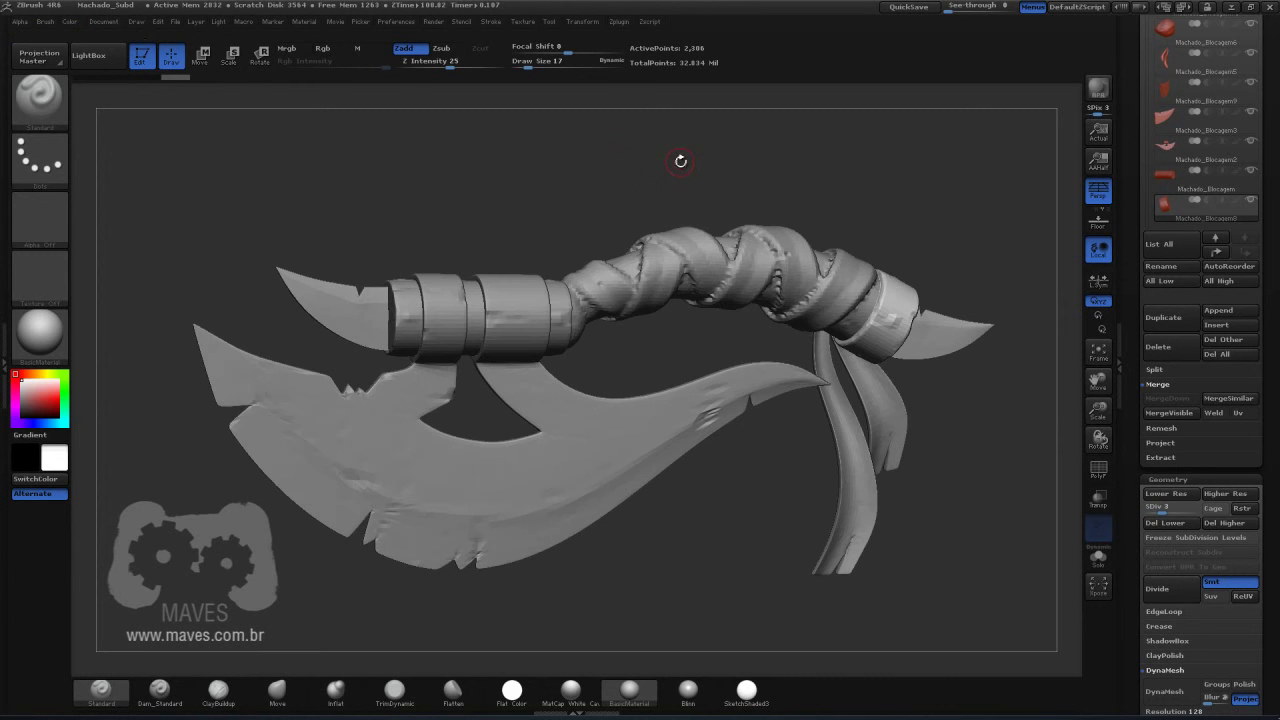
{"action": "left_click", "coordinate": [512, 692]}
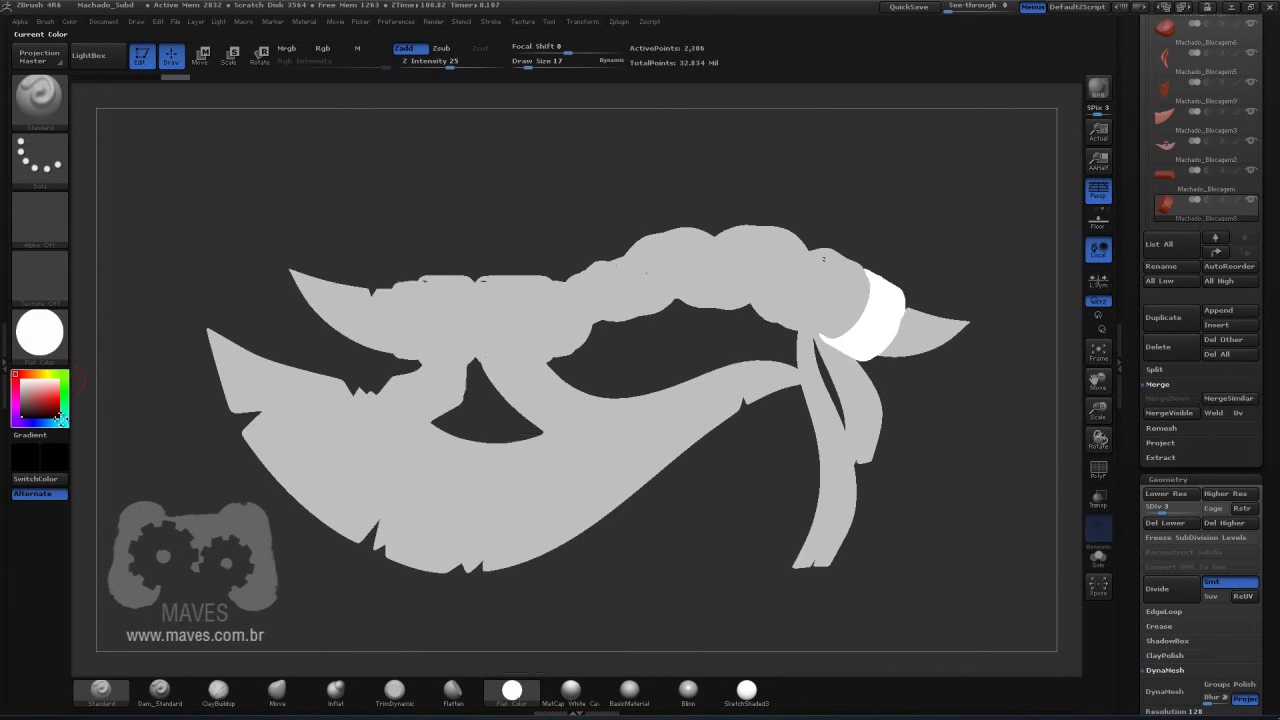
{"action": "left_click", "coordinate": [59, 416]}
{"action": "mouse_move", "coordinate": [420, 223]}
{"action": "left_mouse_down"}
{"action": "mouse_move", "coordinate": [620, 183]}
{"action": "mouse_move", "coordinate": [637, 194]}
{"action": "mouse_move", "coordinate": [547, 194]}
{"action": "left_mouse_up"}
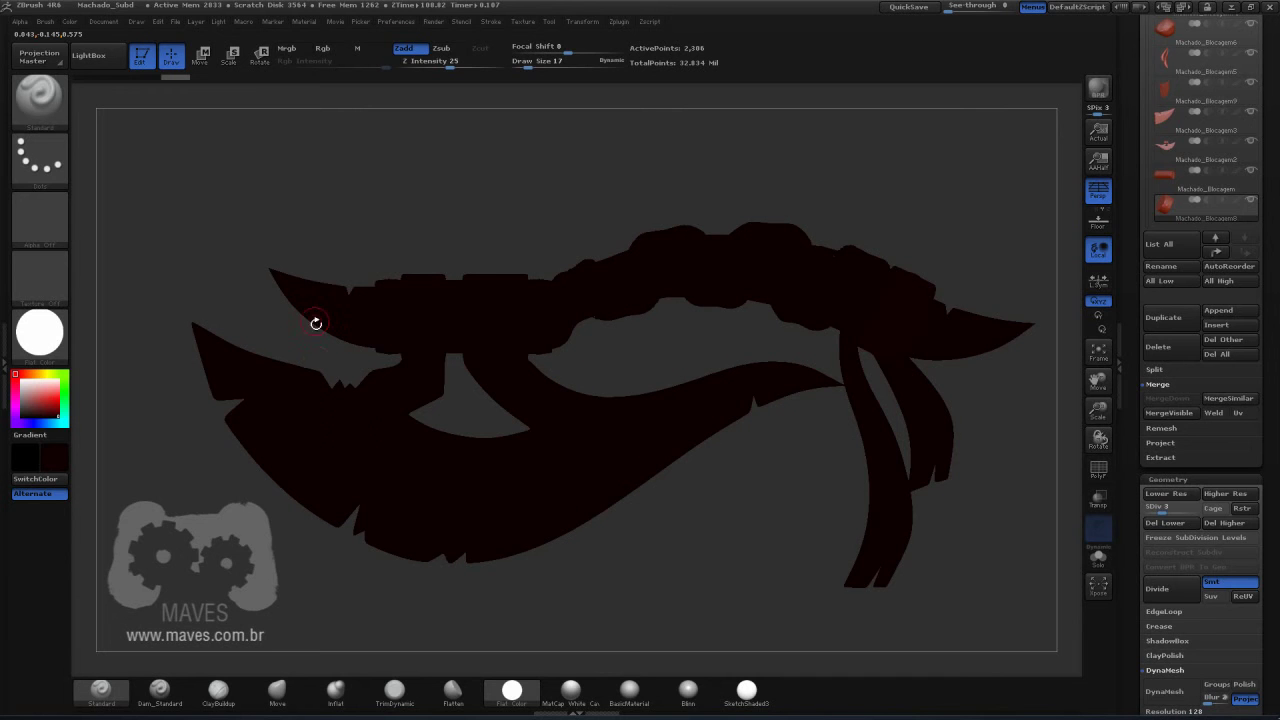
{"action": "left_click_drag", "start_coordinate": [701, 333], "coordinate": [737, 238]}
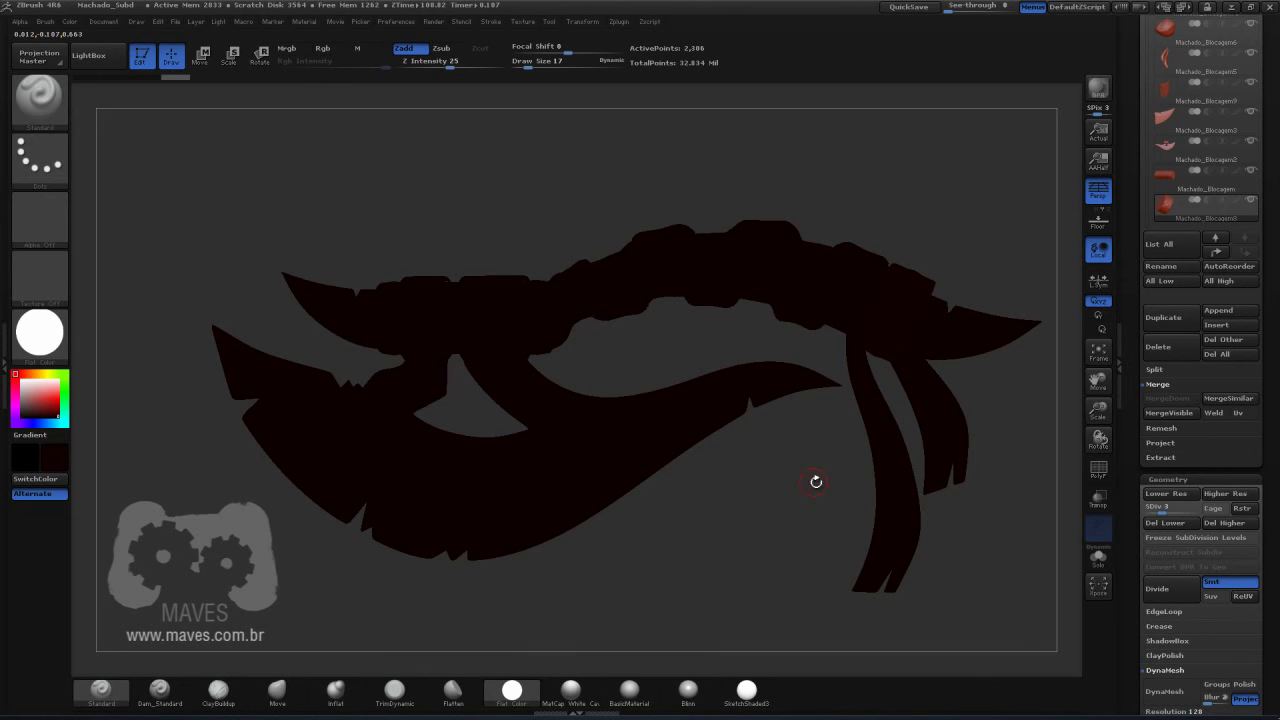
{"action": "left_click_drag", "start_coordinate": [769, 478], "coordinate": [671, 334]}
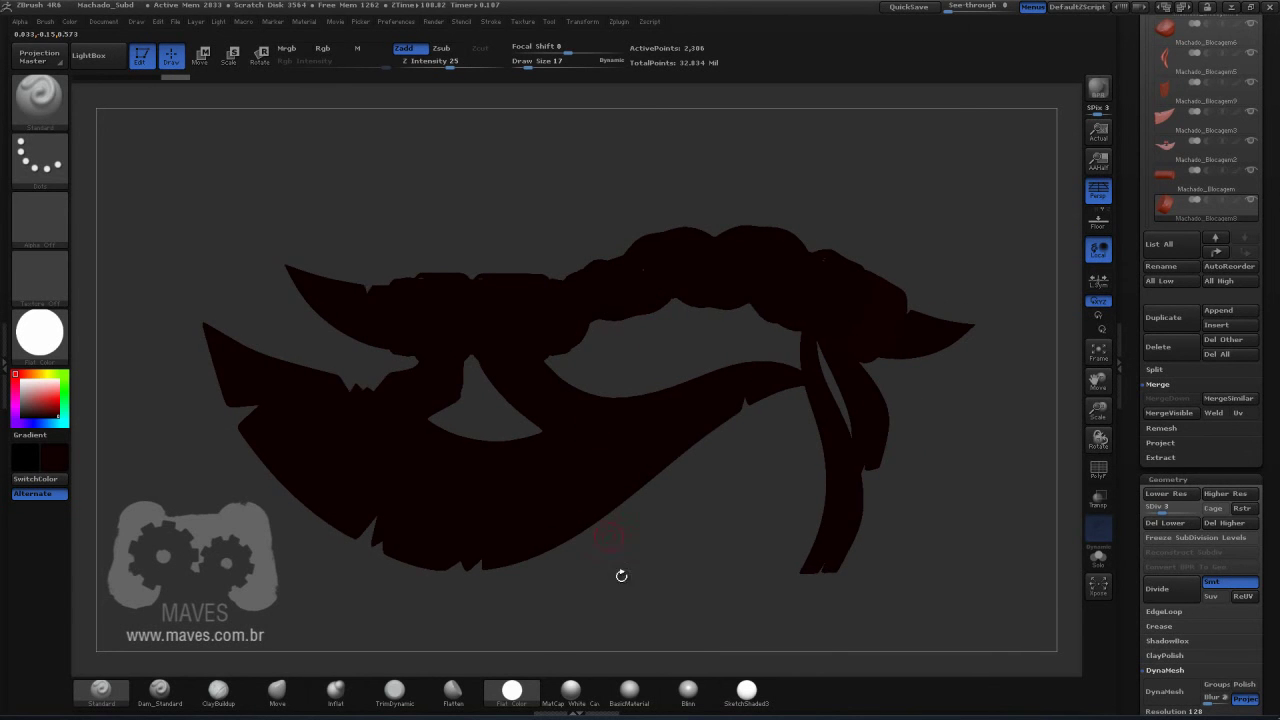
{"action": "left_click", "coordinate": [629, 690]}
{"action": "left_click", "coordinate": [34, 399]}
{"action": "left_click_drag", "start_coordinate": [34, 399], "coordinate": [18, 388]}
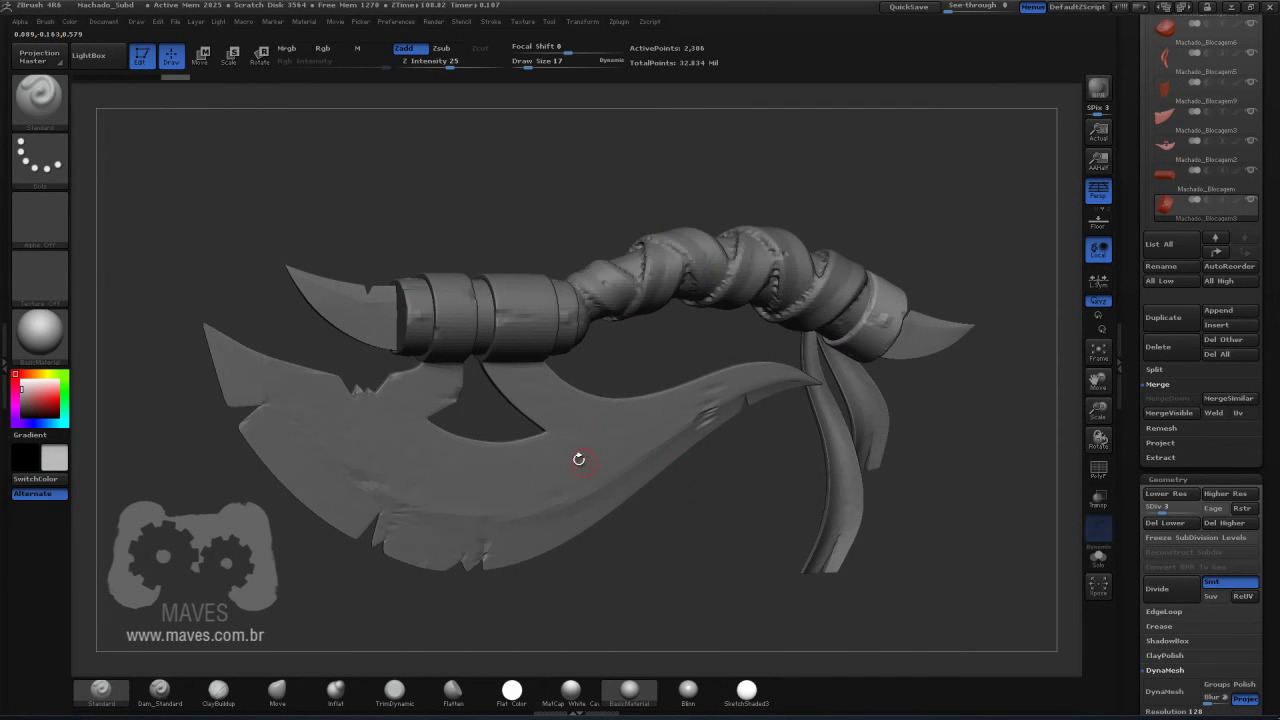
{"action": "left_click_drag", "start_coordinate": [730, 501], "coordinate": [699, 476]}
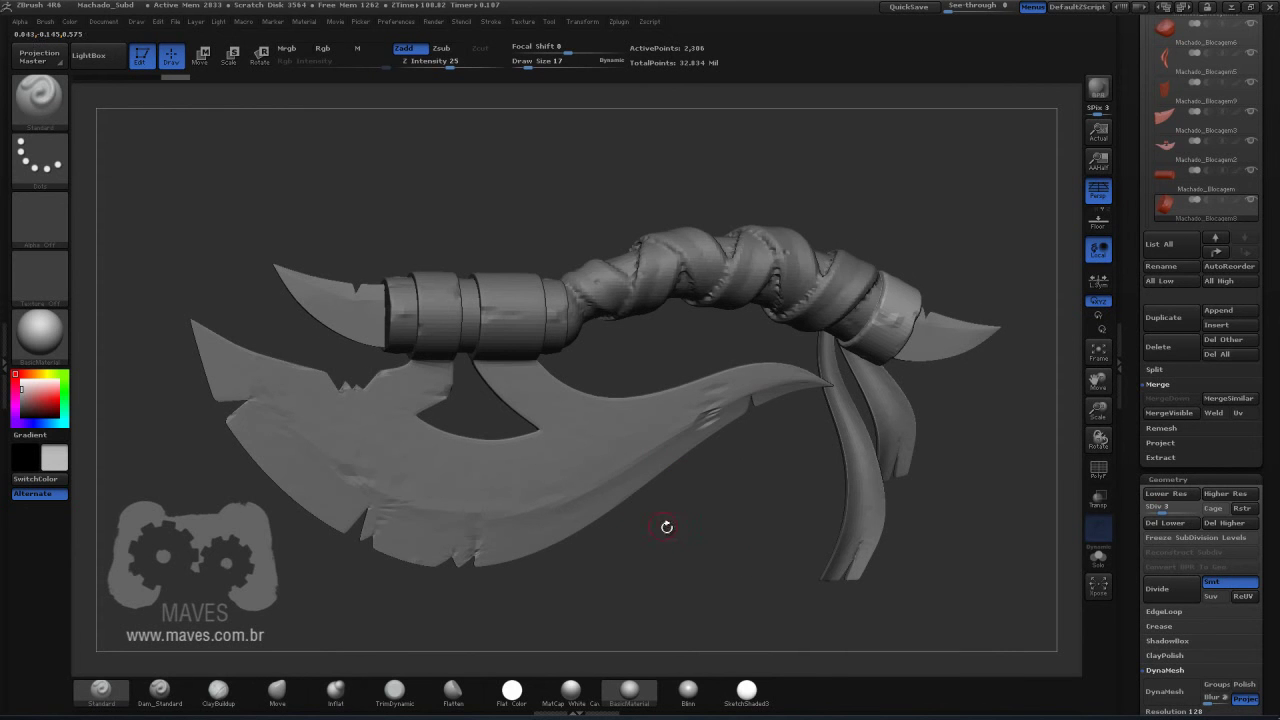
{"action": "left_click_drag", "start_coordinate": [666, 526], "coordinate": [569, 484]}
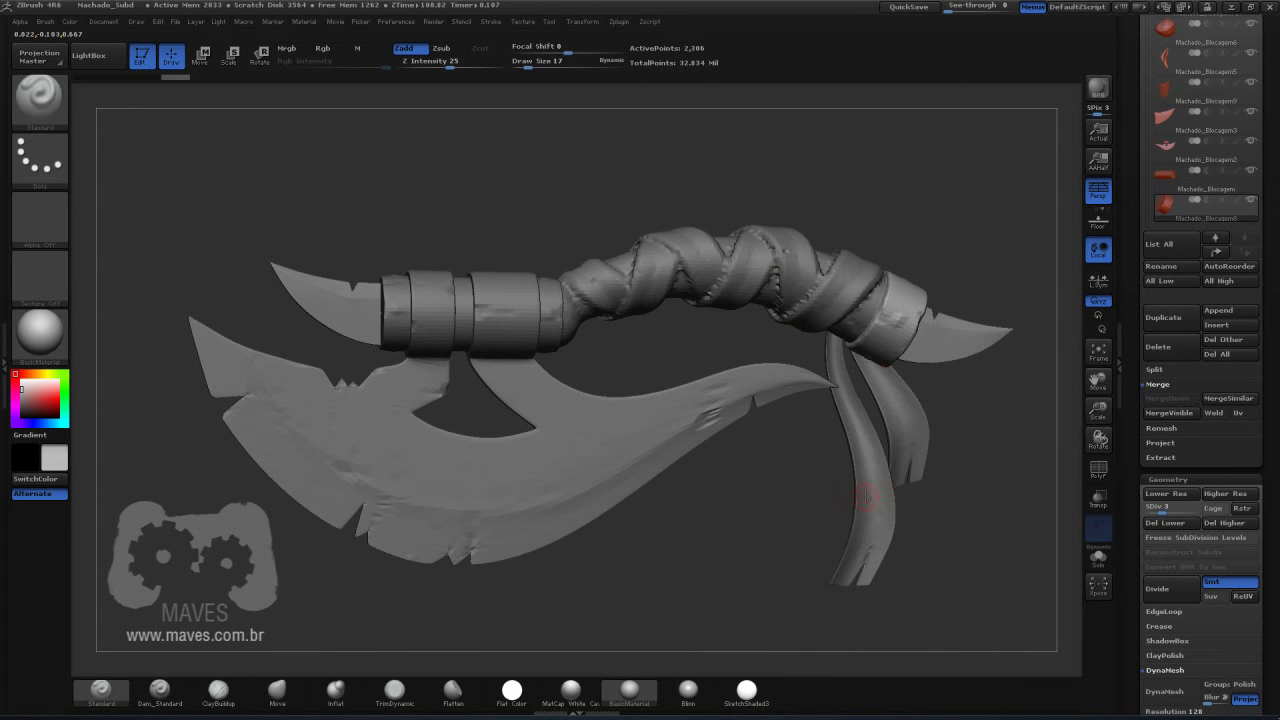
{"action": "left_click_drag", "start_coordinate": [830, 450], "coordinate": [798, 427]}
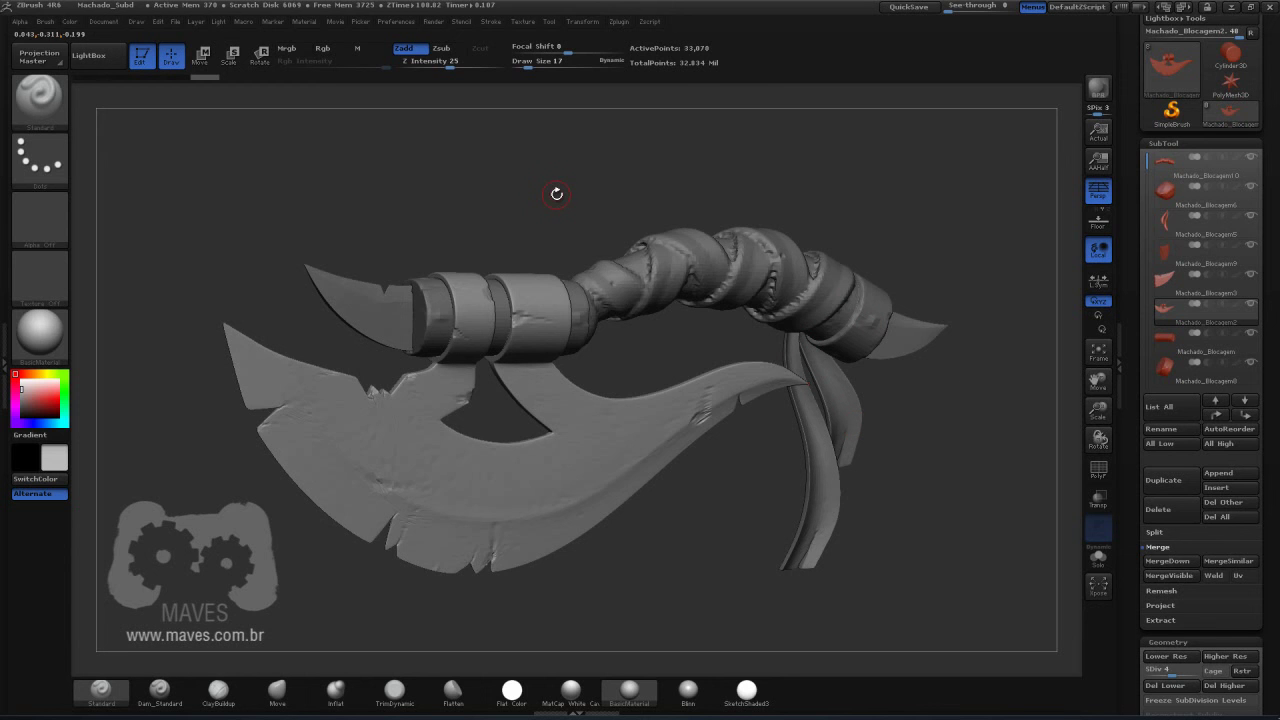
Step: Export all visible subtools with Decimation Master as Machado_Referencia.obj in the OBJ folder
{"action": "left_click", "coordinate": [619, 21]}
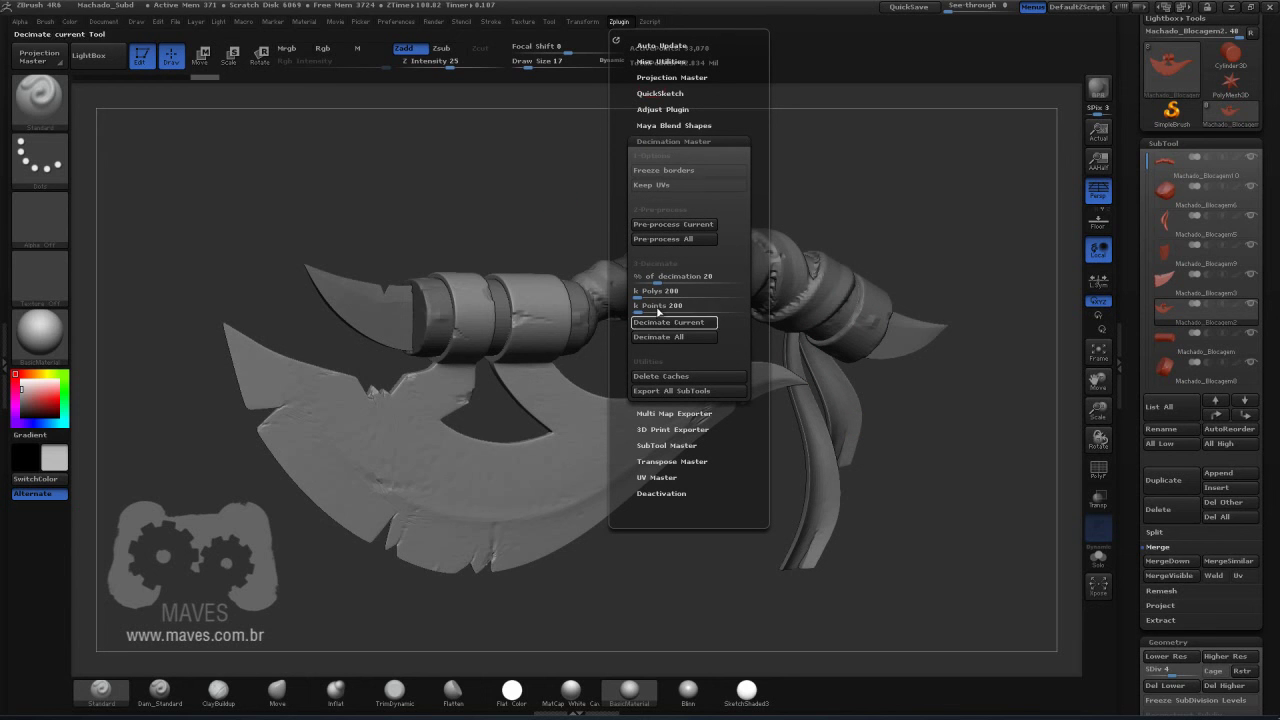
{"action": "left_click", "coordinate": [692, 392]}
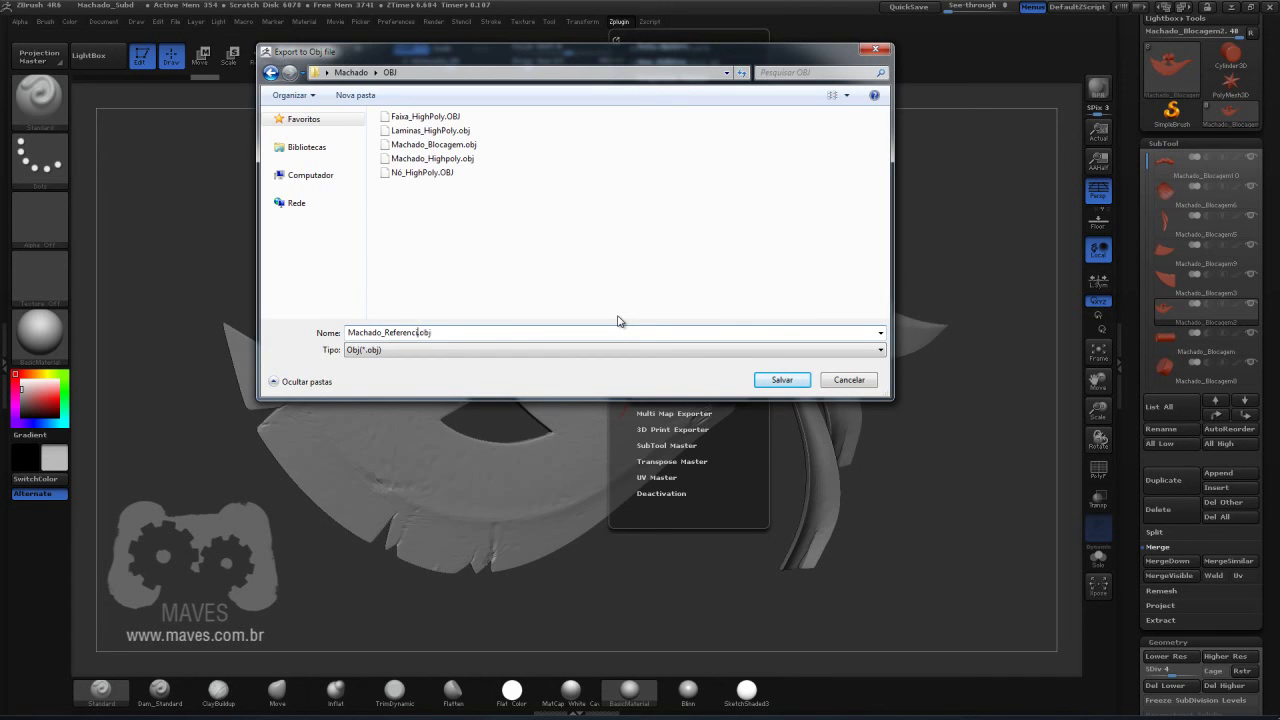
{"action": "left_click", "coordinate": [795, 383]}
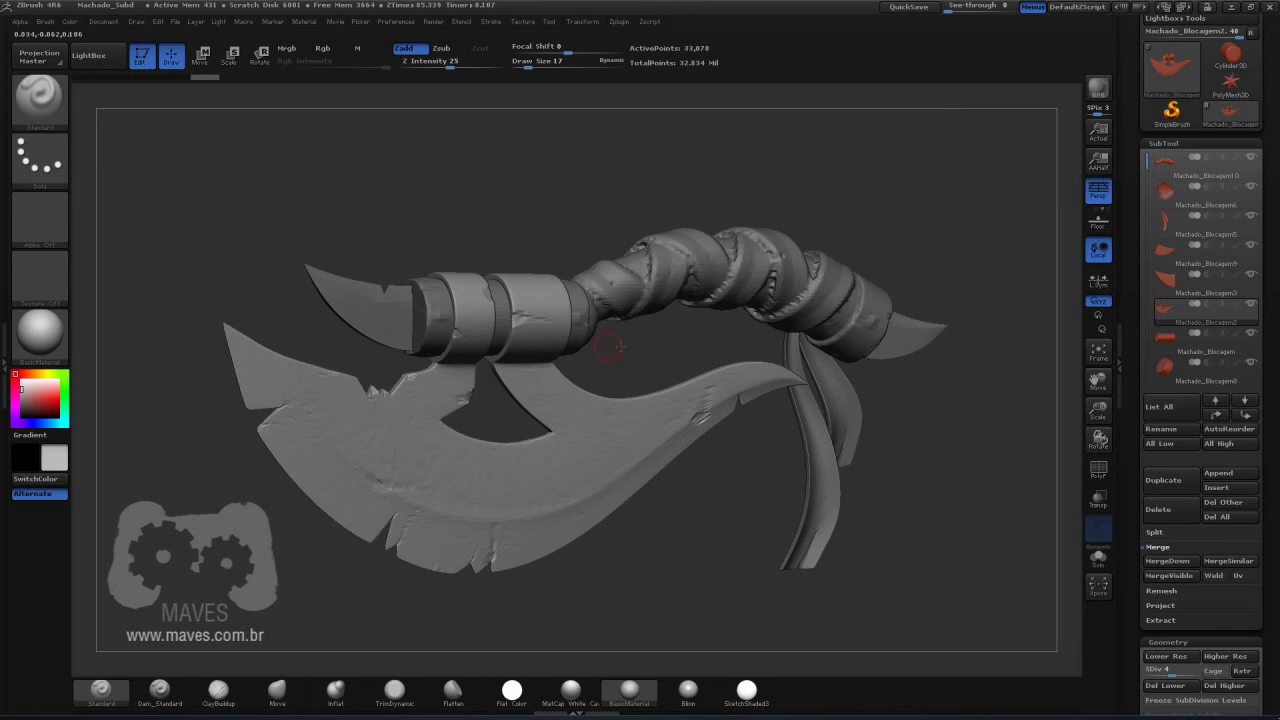